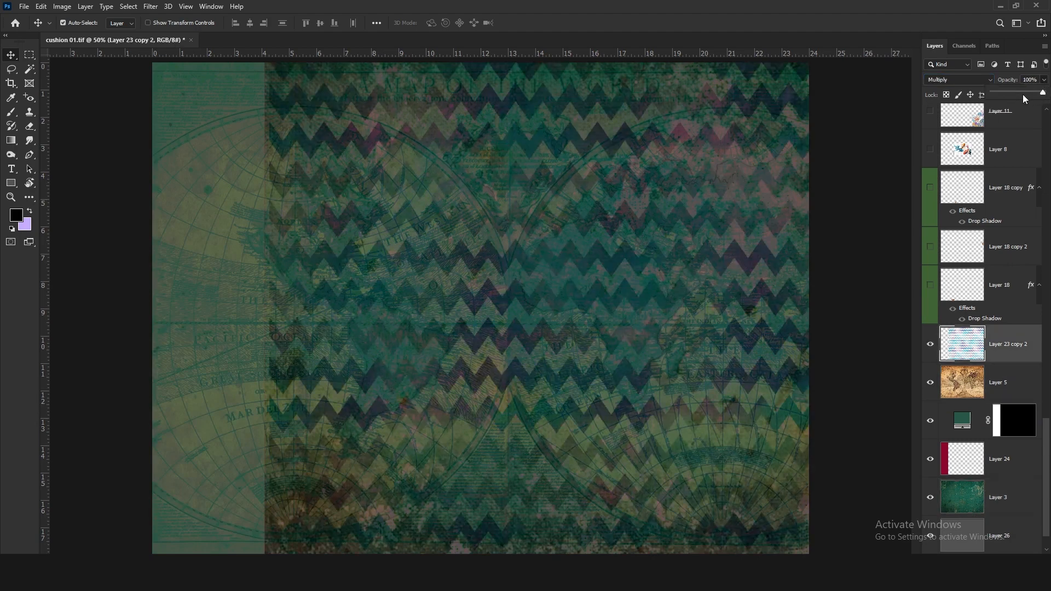
Set the opacity of the Layer 23 copy 2 chevron pattern to 50%
{"action": "left_click", "coordinate": [1044, 80]}
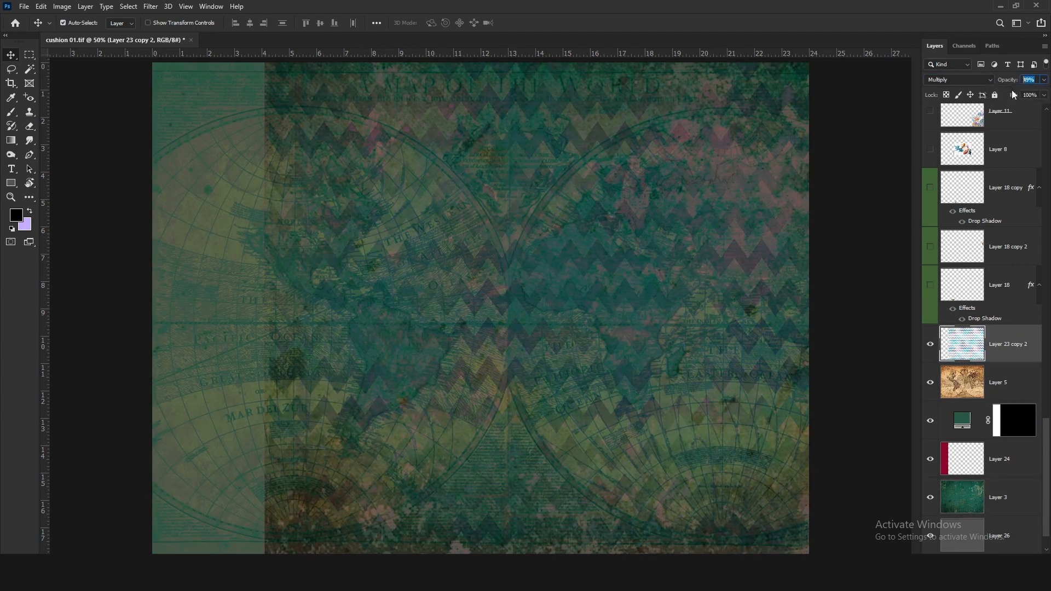
{"action": "type", "text": "50"}
{"action": "left_click_drag", "start_coordinate": [1046, 437], "coordinate": [1050, 402]}
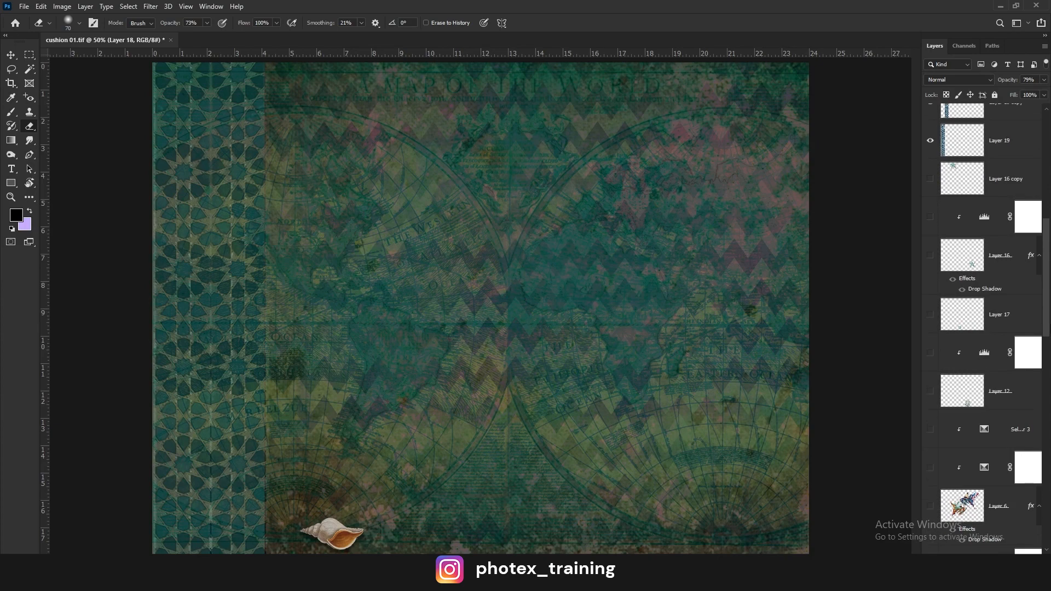
Show the two-fish Layer 6 with its clipped adjustments and choose another colour range in the Selective Color 3 adjustment
{"action": "scroll", "coordinate": [1002, 430], "scroll_direction": "down", "scroll_amount": 1}
{"action": "left_click", "coordinate": [1002, 430]}
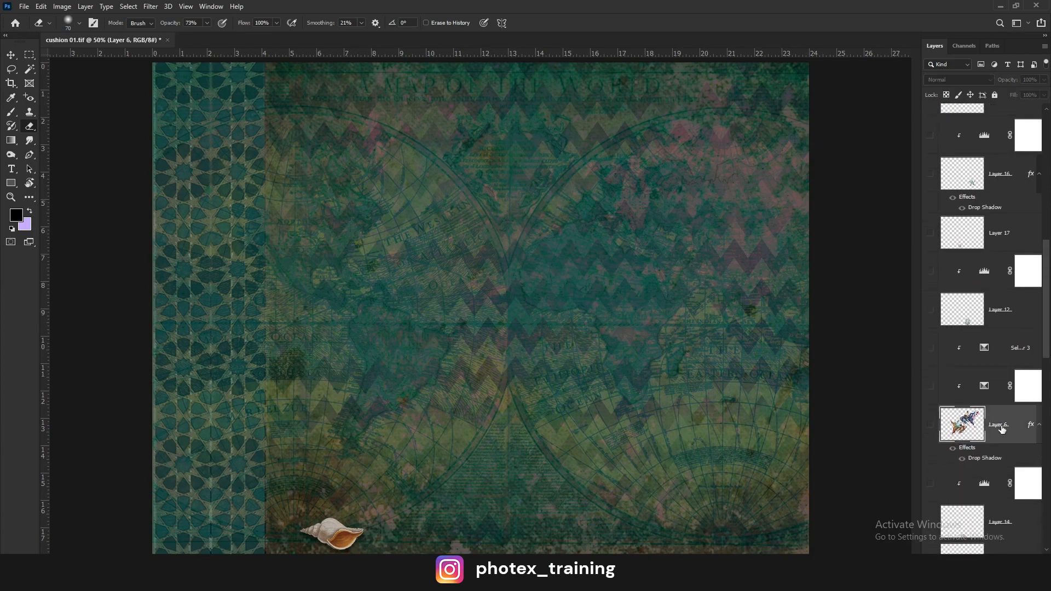
{"action": "key", "text": "v"}
{"action": "left_click", "coordinate": [930, 387]}
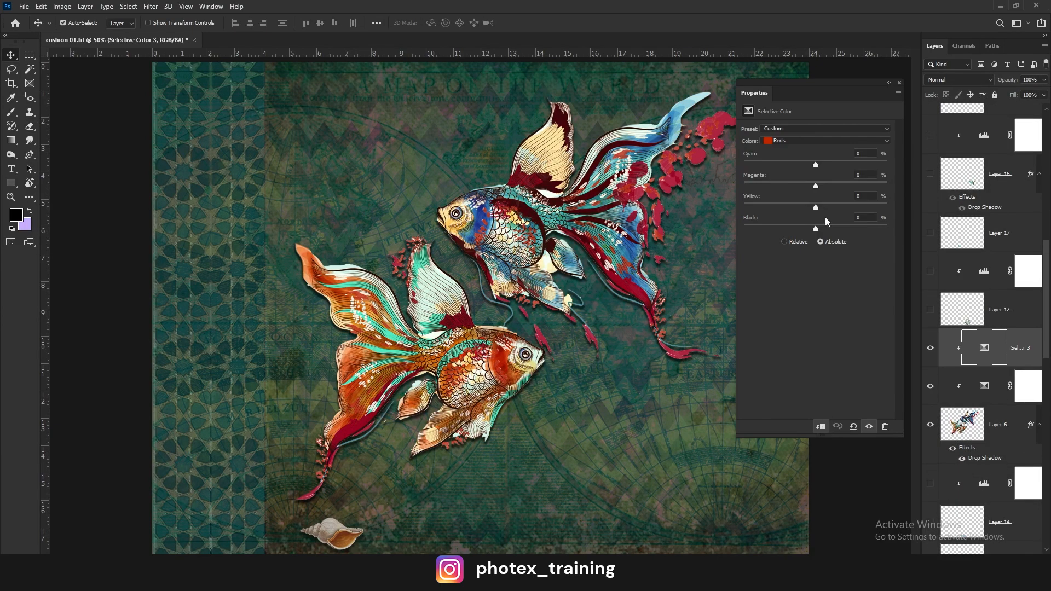
{"action": "left_click", "coordinate": [812, 140]}
{"action": "left_click", "coordinate": [805, 211]}
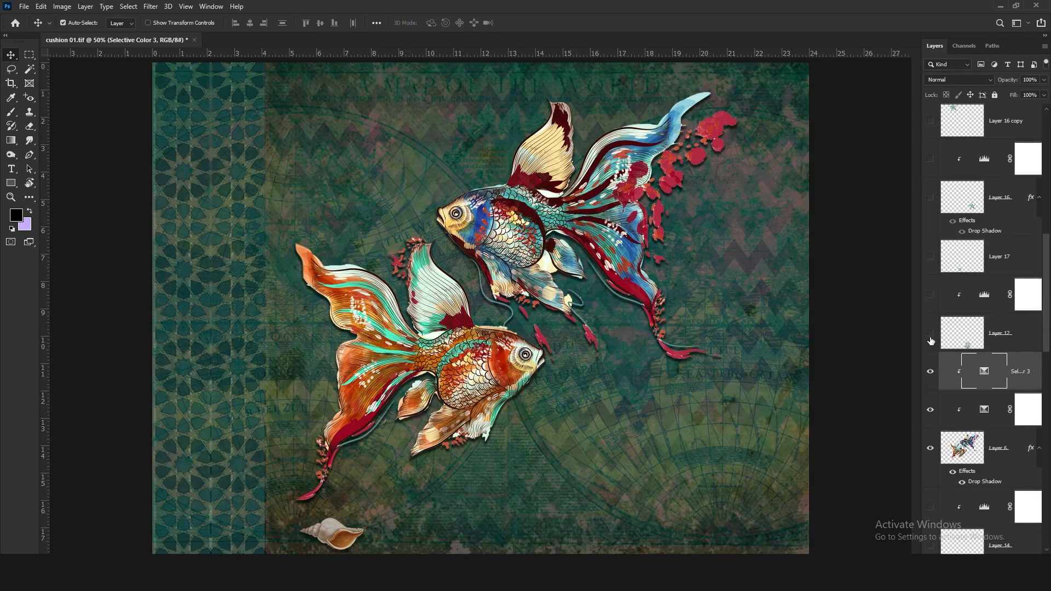
Show the Layer 12 flower cluster together with its clipped Levels adjustment
{"action": "left_click", "coordinate": [930, 333]}
{"action": "left_click", "coordinate": [962, 333]}
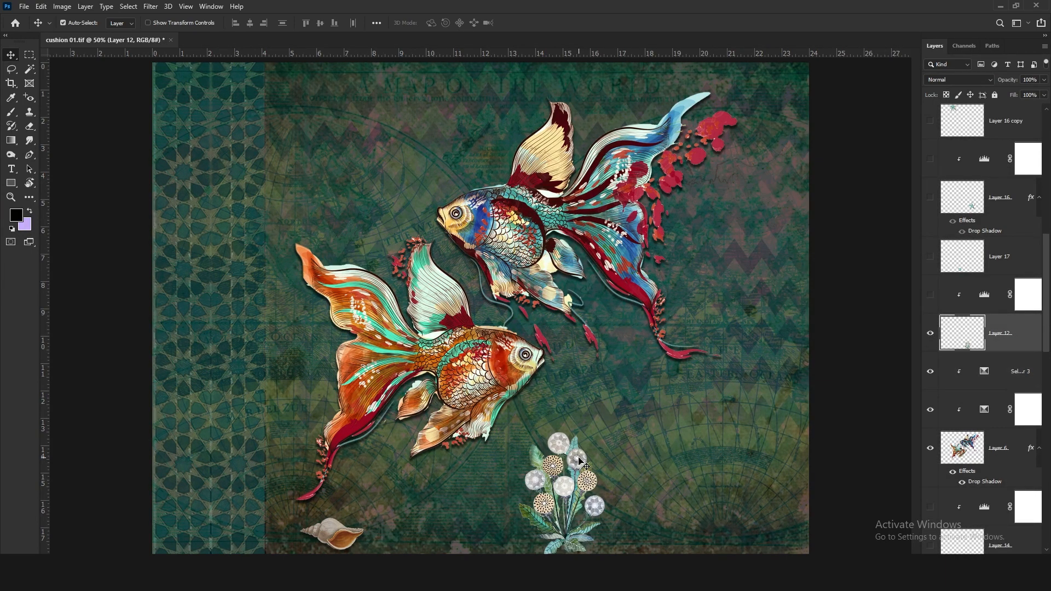
{"action": "left_click", "coordinate": [931, 295]}
Show the round sea urchin on Layer 17 and the starfish on Layer 16 with its Levels adjustment
{"action": "left_click", "coordinate": [964, 257]}
{"action": "scroll", "coordinate": [963, 296], "scroll_direction": "up", "scroll_amount": 1}
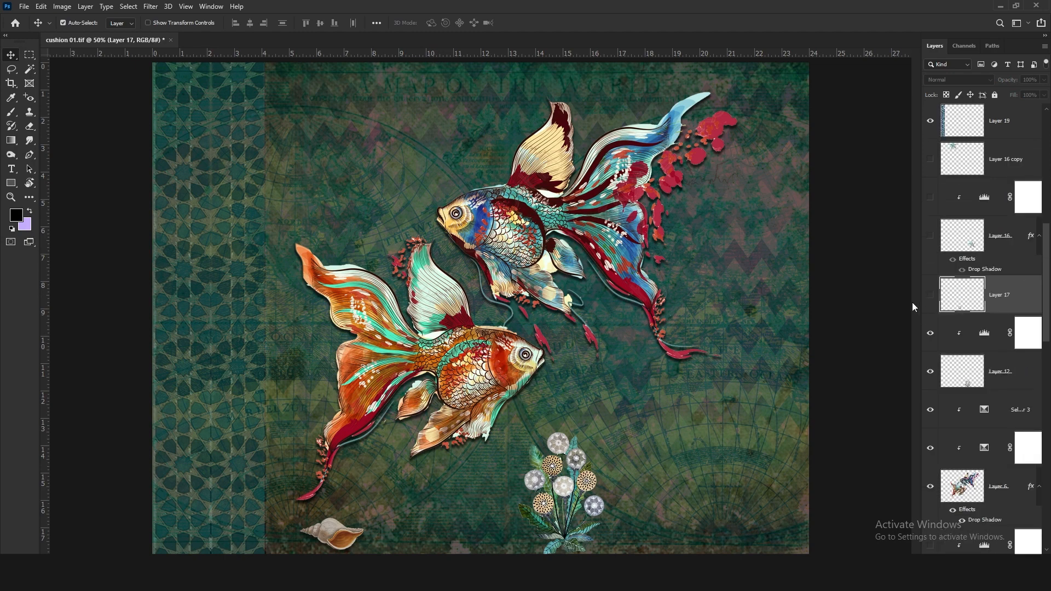
{"action": "left_click", "coordinate": [931, 295]}
{"action": "left_click", "coordinate": [930, 235]}
{"action": "left_click", "coordinate": [930, 197]}
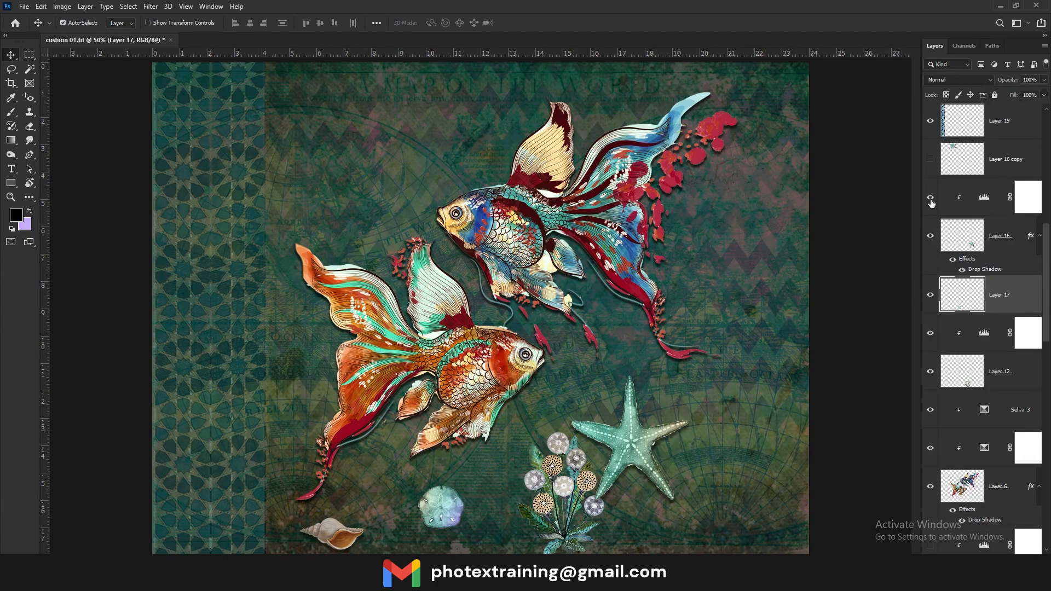
Show the Layer 16 copy starfish and set its opacity to about 46%
{"action": "left_click", "coordinate": [930, 159]}
{"action": "left_click", "coordinate": [970, 166]}
{"action": "scroll", "coordinate": [970, 219], "scroll_direction": "up", "scroll_amount": 3}
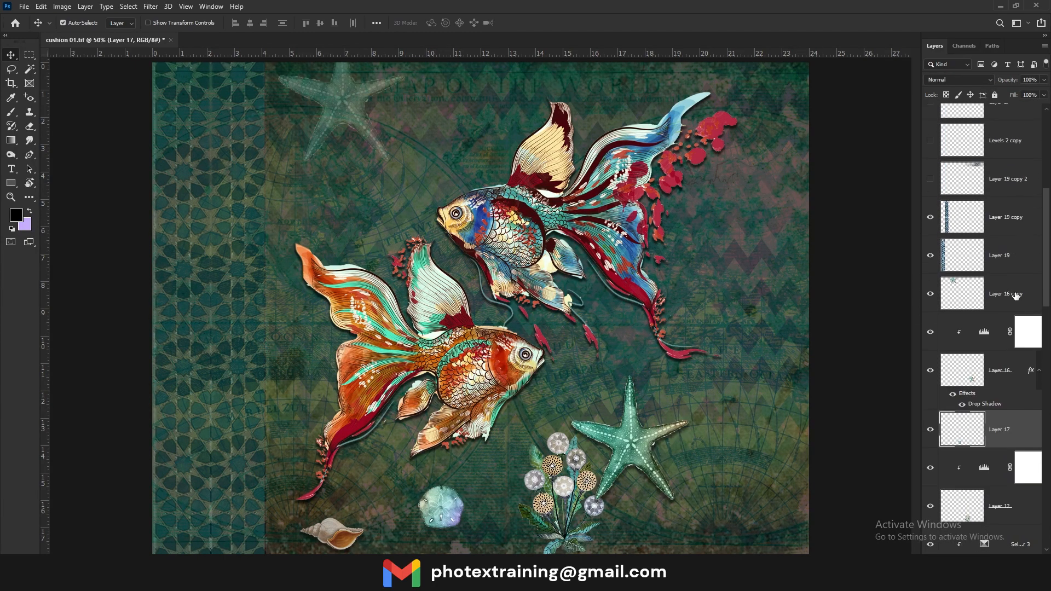
{"action": "left_click", "coordinate": [1045, 80]}
{"action": "left_click_drag", "start_coordinate": [1044, 92], "coordinate": [1017, 93]}
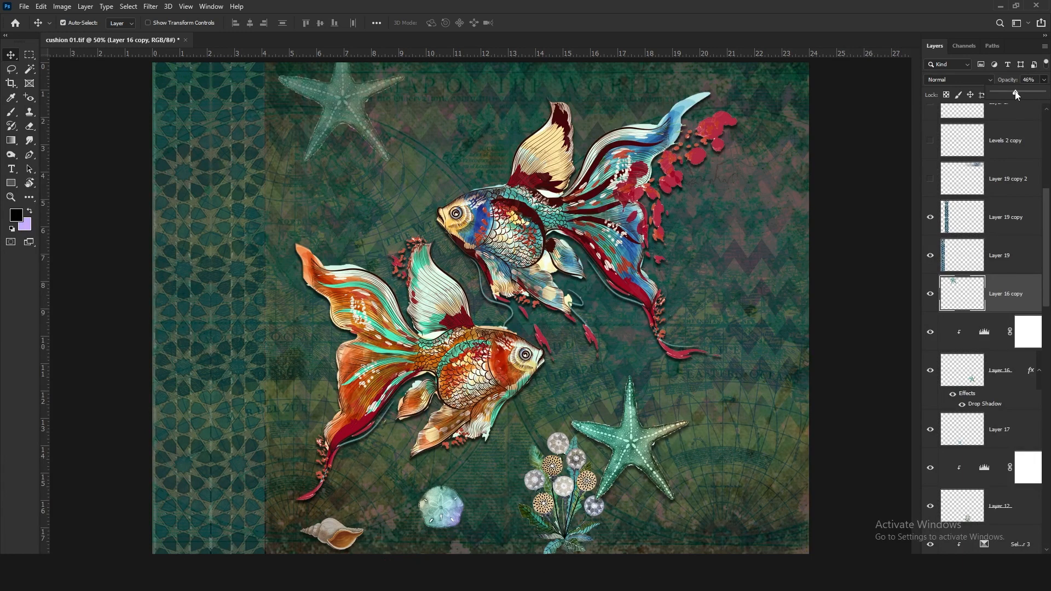
Show the Layer 18 copy 3 shell on the patterned strip
{"action": "left_click_drag", "start_coordinate": [1048, 217], "coordinate": [1048, 141]}
{"action": "left_click", "coordinate": [930, 124]}
{"action": "left_click", "coordinate": [929, 125]}
{"action": "left_click", "coordinate": [930, 124]}
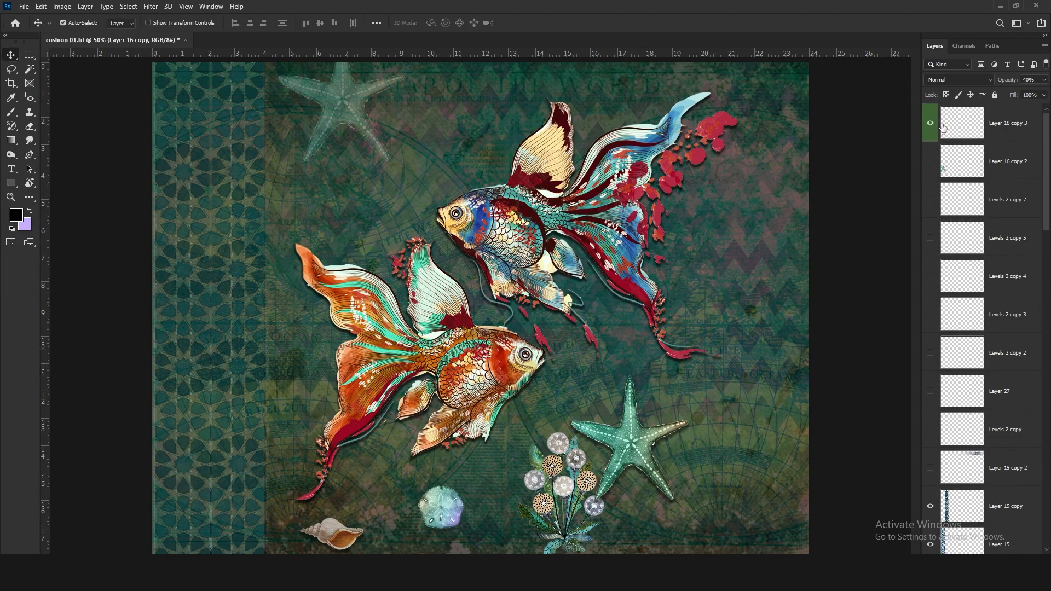
Rotate the Layer 18 copy 3 shell by 180° and flip it horizontally
{"action": "left_click", "coordinate": [997, 132]}
{"action": "key", "text": "ctrl+t"}
{"action": "right_click", "coordinate": [169, 486]}
{"action": "left_click", "coordinate": [200, 435]}
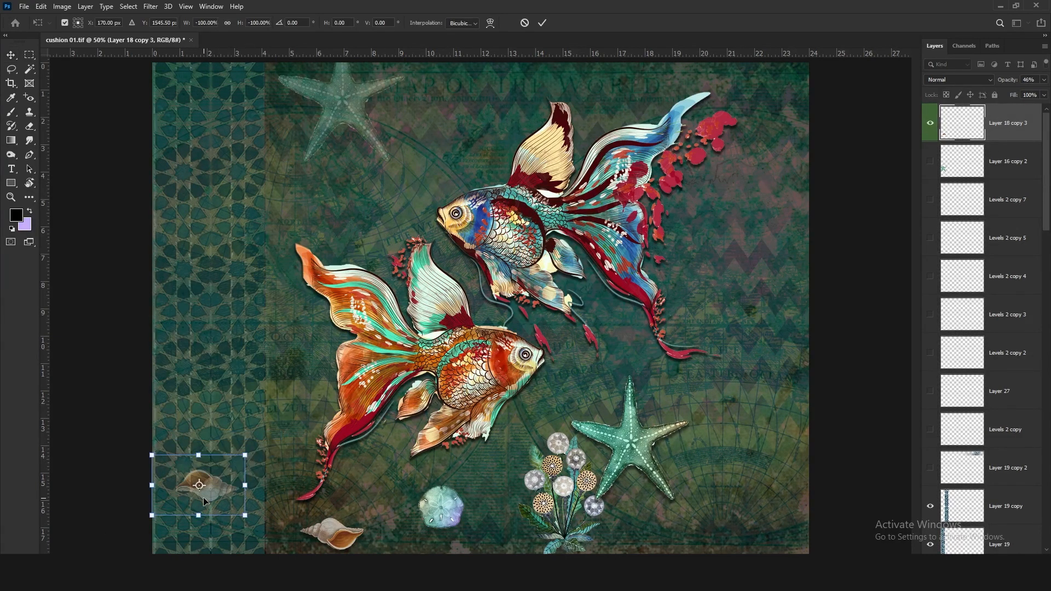
{"action": "right_click", "coordinate": [203, 499]}
{"action": "left_click", "coordinate": [231, 483]}
{"action": "key", "text": "Return"}
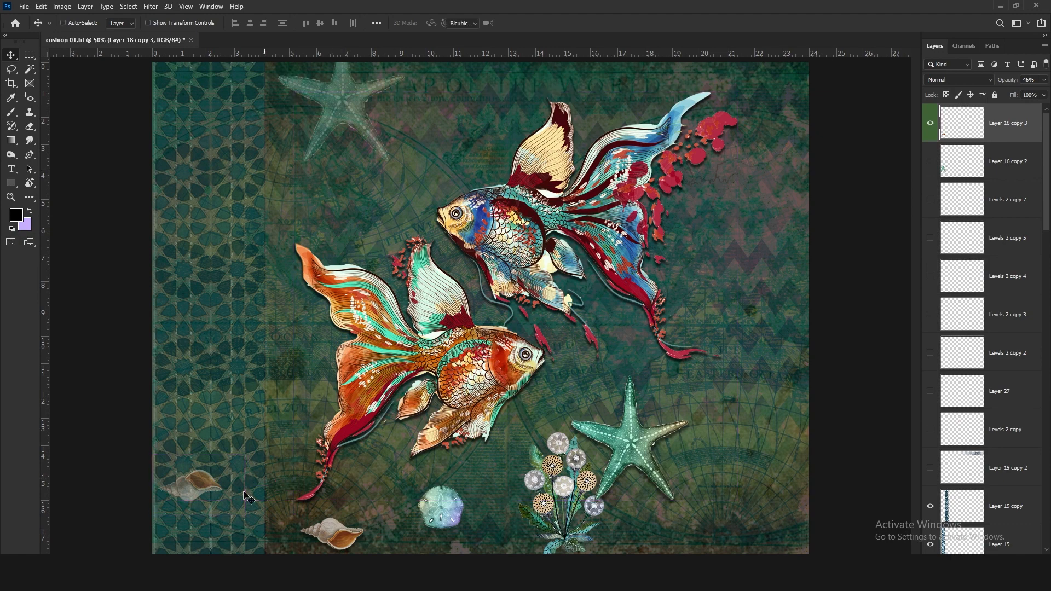
Enlarge the Layer 18 copy 3 shell and position it near the lower end of the patterned strip
{"action": "key", "text": "ctrl+t"}
{"action": "left_click_drag", "start_coordinate": [246, 454], "coordinate": [288, 427]}
{"action": "left_click_drag", "start_coordinate": [257, 457], "coordinate": [245, 476]}
{"action": "double_click", "coordinate": [245, 476]}
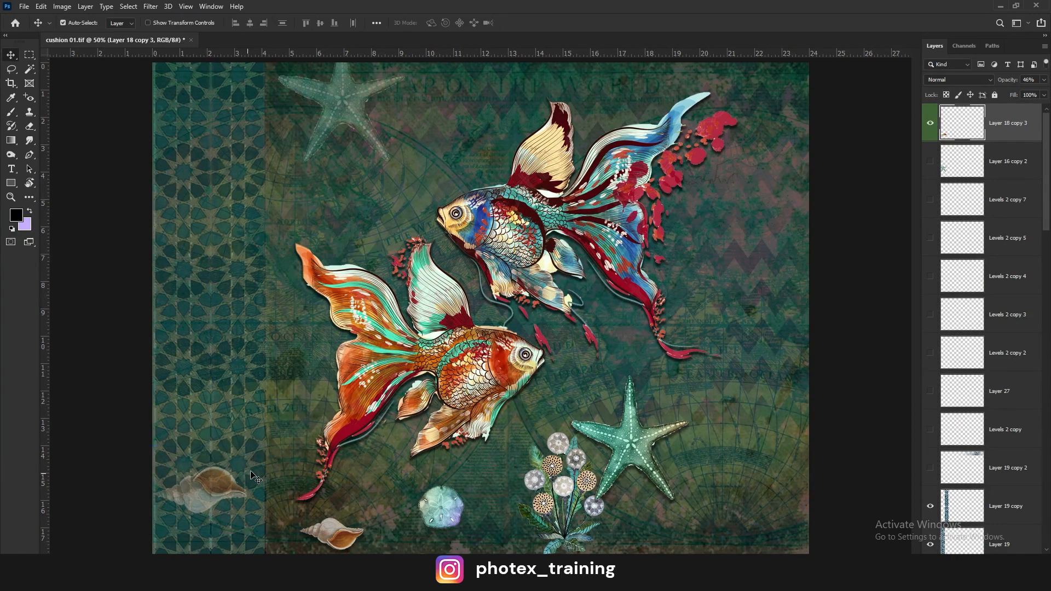
Show the Layer 16 copy 2 starfish and place it just above the shell on the patterned strip
{"action": "left_click", "coordinate": [931, 166]}
{"action": "mouse_move", "coordinate": [199, 409]}
{"action": "left_mouse_down"}
{"action": "mouse_move", "coordinate": [198, 432]}
{"action": "mouse_move", "coordinate": [198, 416]}
{"action": "left_mouse_up"}
Show the bubble layers around the fish, from Levels 2 copy 7 down to Layer 19 copy 2
{"action": "left_click", "coordinate": [931, 200]}
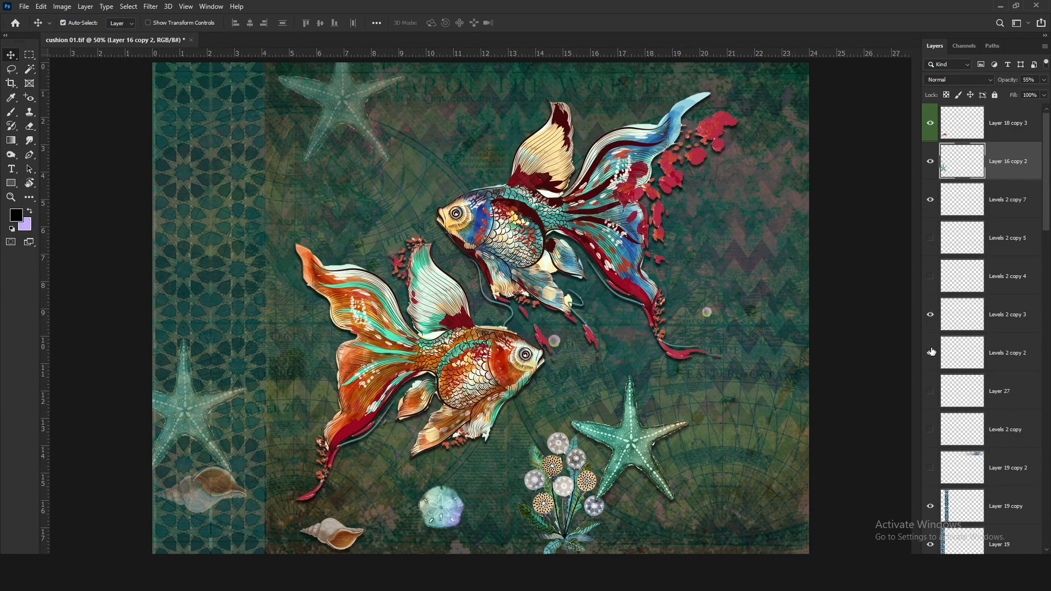
{"action": "left_click", "coordinate": [930, 468]}
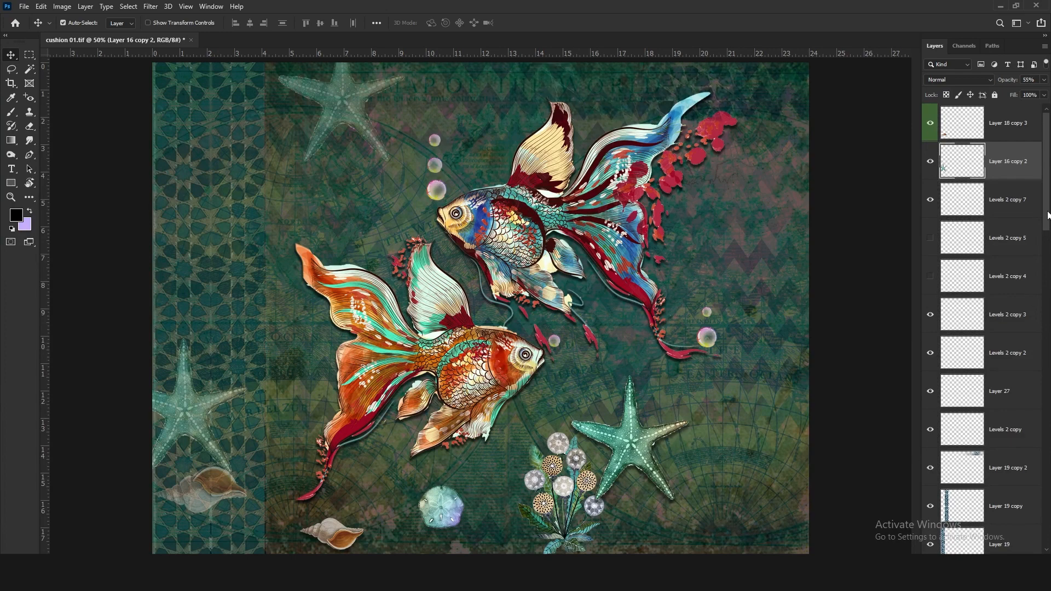
{"action": "left_click", "coordinate": [931, 275]}
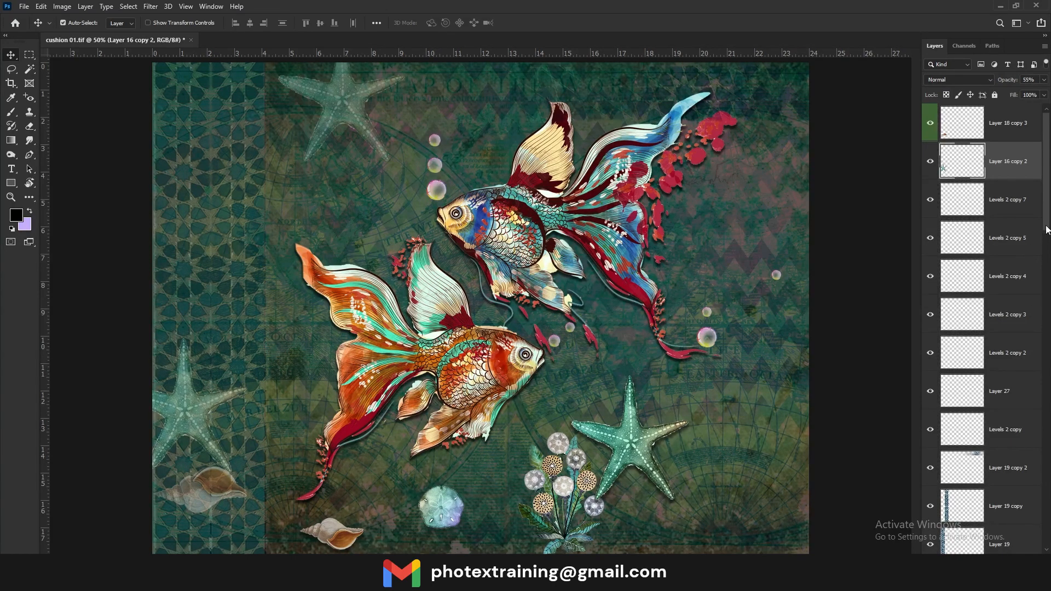
Show the Layer 14 sea urchin with its Levels adjustment and the coral branches on Layer 13 and its two copies
{"action": "left_click_drag", "start_coordinate": [1045, 228], "coordinate": [1046, 193]}
{"action": "scroll", "coordinate": [927, 325], "scroll_direction": "down", "scroll_amount": 10}
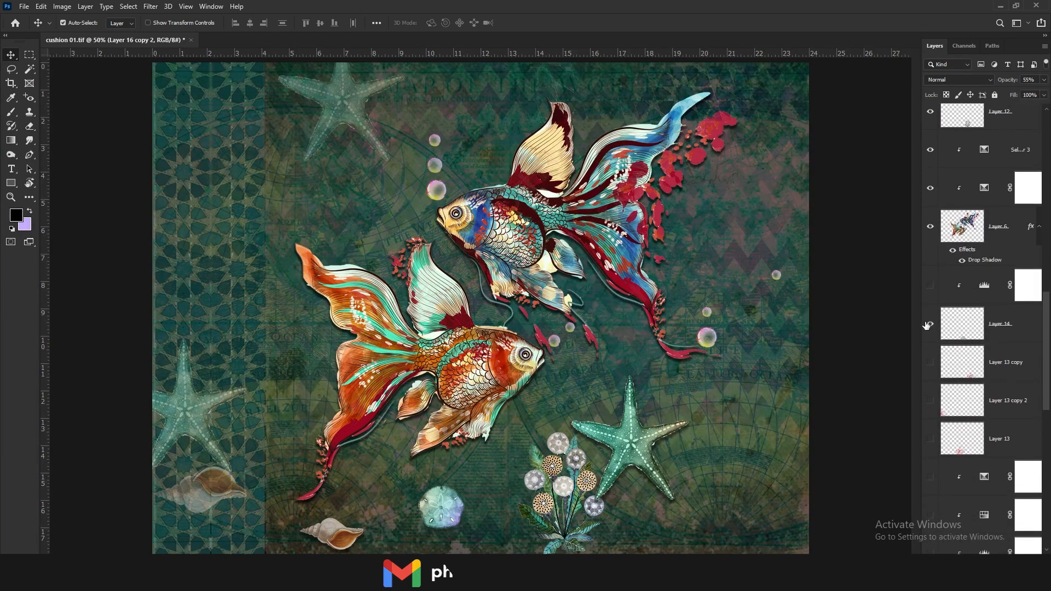
{"action": "left_click", "coordinate": [927, 325]}
{"action": "left_click", "coordinate": [931, 285]}
{"action": "left_click", "coordinate": [931, 362]}
{"action": "left_click", "coordinate": [931, 400]}
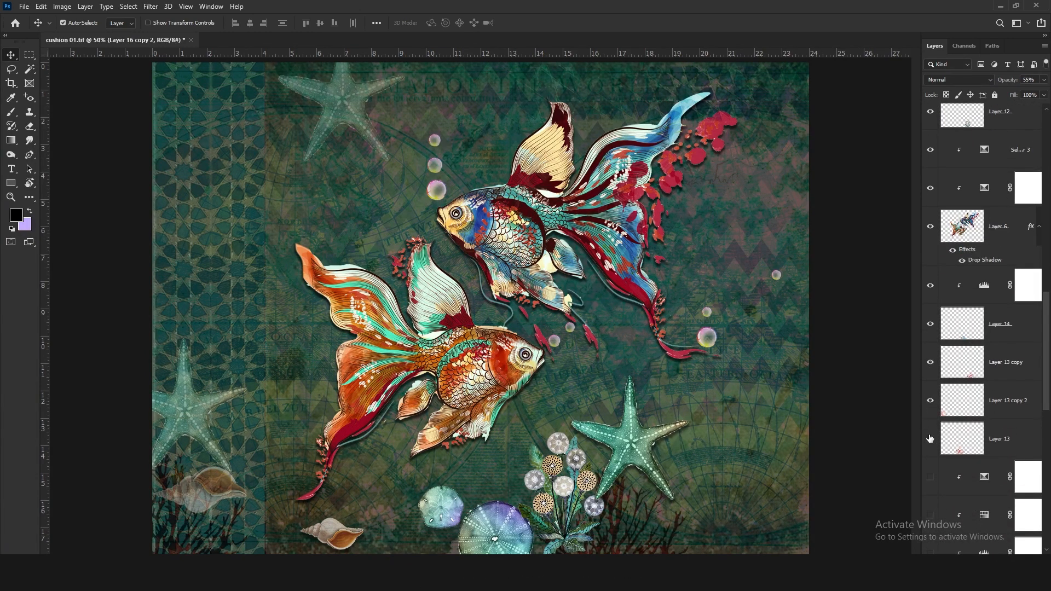
{"action": "left_click", "coordinate": [930, 438]}
Show the Layer 11 coral reef with its three clipped adjustment layers
{"action": "scroll", "coordinate": [1048, 390], "scroll_direction": "down", "scroll_amount": 5}
{"action": "left_click", "coordinate": [931, 376]}
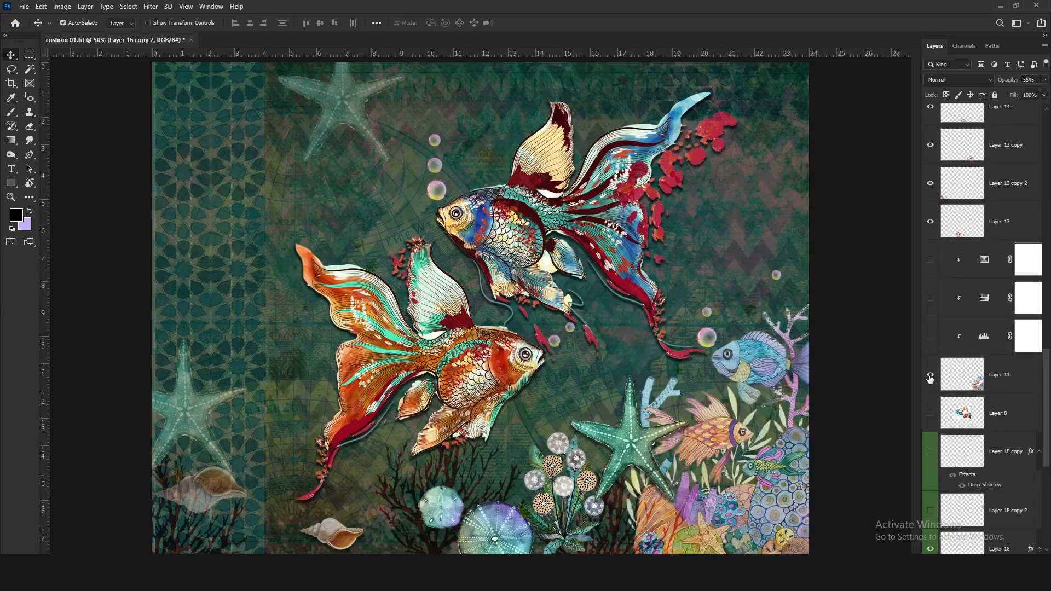
{"action": "left_click", "coordinate": [930, 336]}
{"action": "left_click", "coordinate": [930, 298]}
{"action": "left_click", "coordinate": [930, 259]}
{"action": "left_click", "coordinate": [931, 413]}
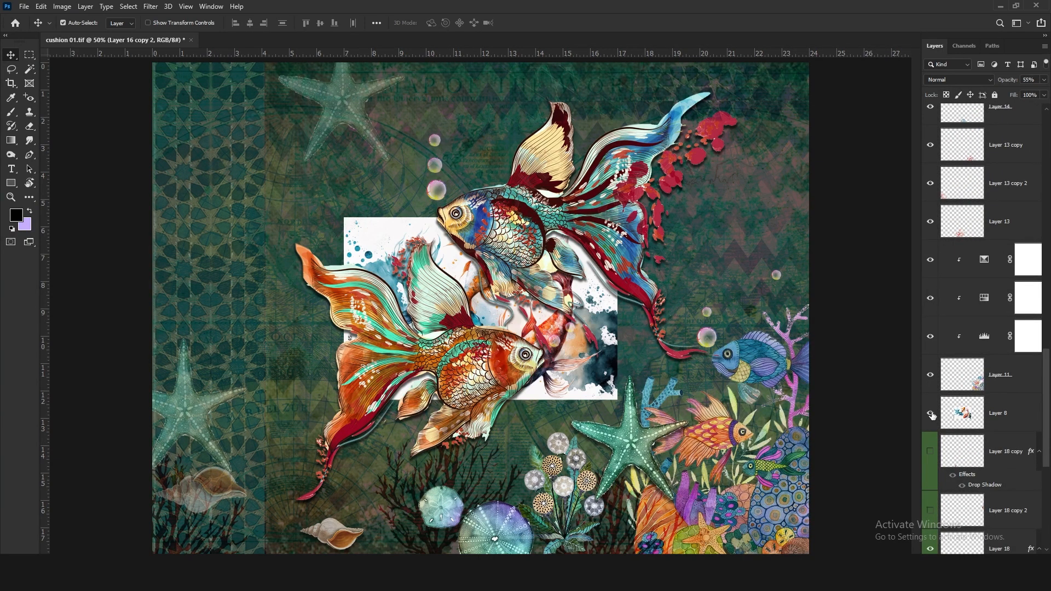
{"action": "left_click", "coordinate": [1028, 419]}
{"action": "left_click_drag", "start_coordinate": [379, 232], "coordinate": [226, 151]}
{"action": "left_click", "coordinate": [931, 416]}
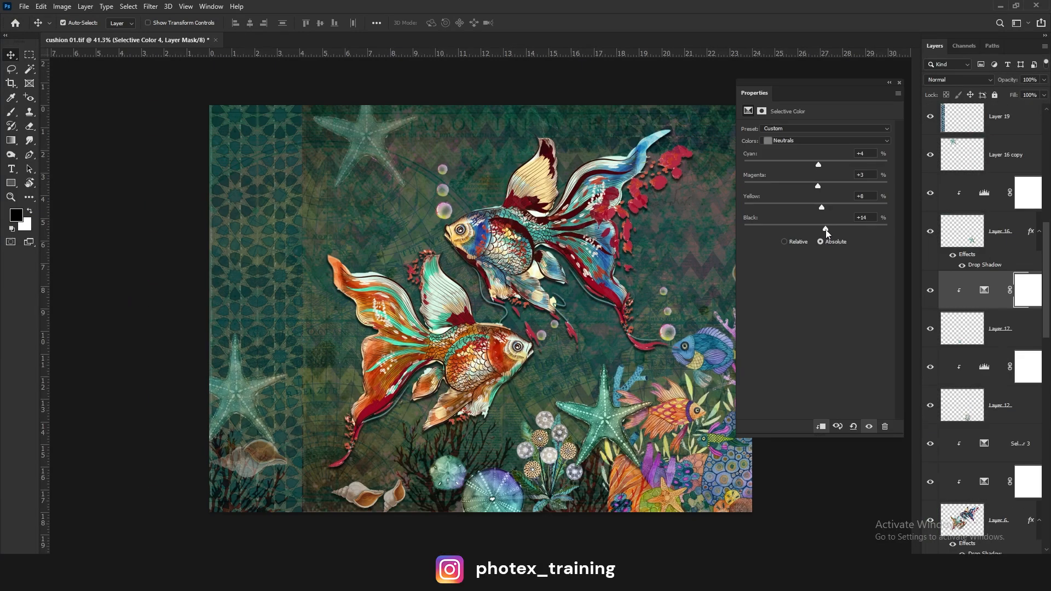
Close the Selective Color properties, select the two-fish layer and save the cushion 01.tif document
{"action": "left_click", "coordinate": [900, 82]}
{"action": "left_click", "coordinate": [573, 288]}
{"action": "scroll", "coordinate": [572, 288], "scroll_direction": "down", "scroll_amount": 2}
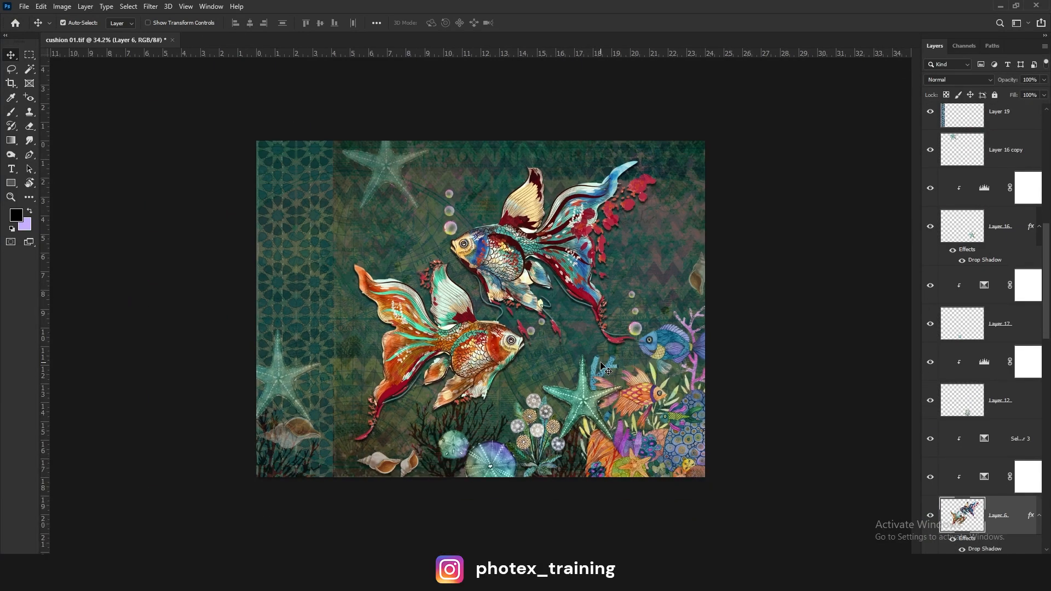
{"action": "key", "text": "ctrl+s"}
Examine the finished fish design in full-screen view and return to the standard workspace
{"action": "key", "text": "f"}
{"action": "key", "text": "f"}
{"action": "scroll", "coordinate": [575, 334], "scroll_direction": "up", "scroll_amount": 2}
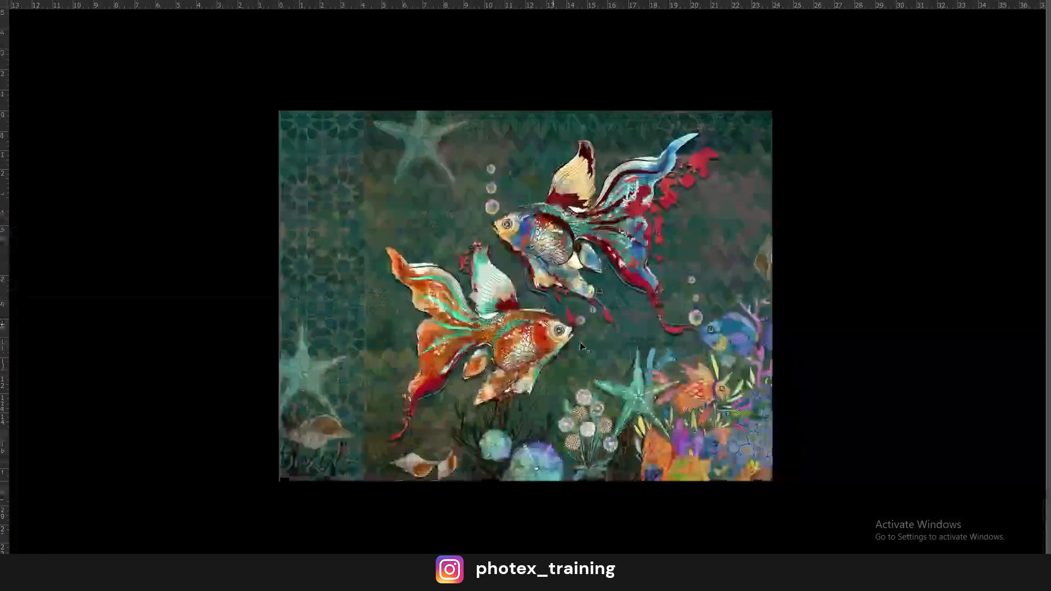
{"action": "mouse_move", "coordinate": [557, 334]}
{"action": "left_mouse_down"}
{"action": "mouse_move", "coordinate": [588, 337]}
{"action": "mouse_move", "coordinate": [587, 320]}
{"action": "mouse_move", "coordinate": [573, 432]}
{"action": "mouse_move", "coordinate": [567, 340]}
{"action": "left_mouse_up"}
{"action": "key", "text": "f"}
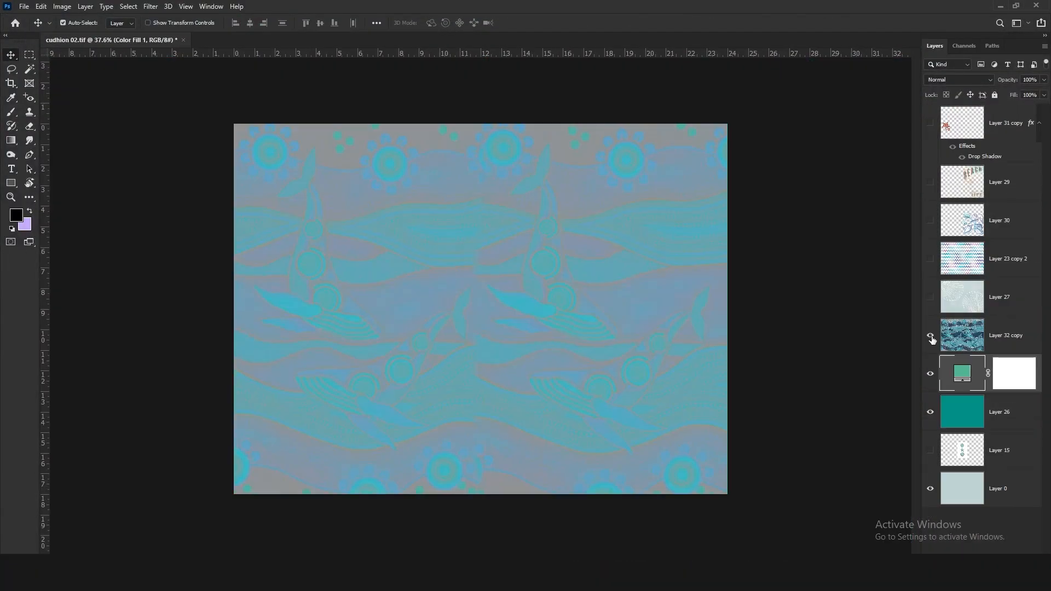
Recolour the Color Fill 1 layer in cudhion 02.tif to a teal green with a hue of 164°
{"action": "double_click", "coordinate": [962, 373]}
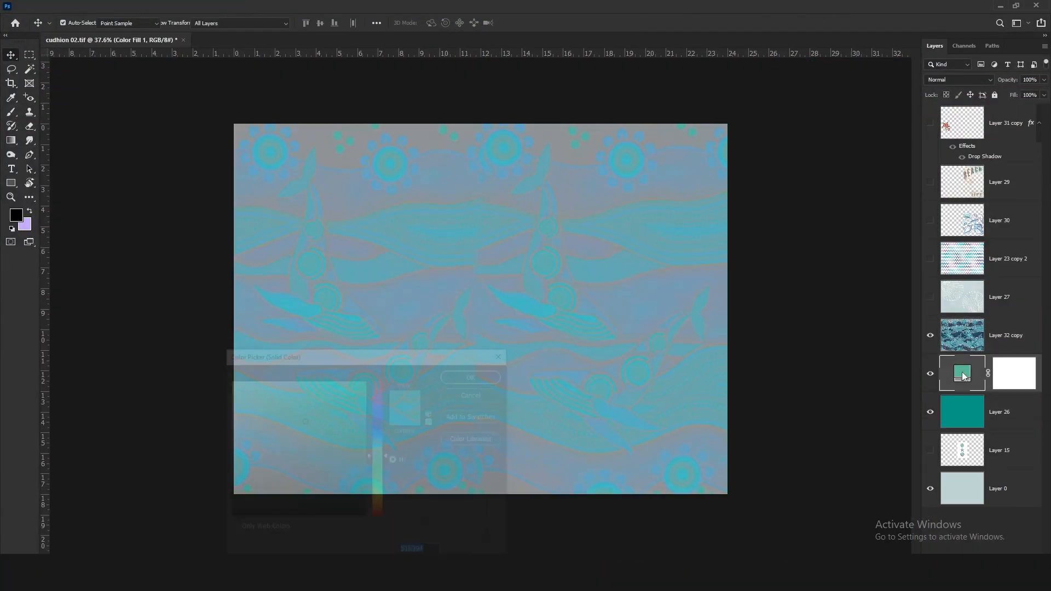
{"action": "left_click_drag", "start_coordinate": [324, 436], "coordinate": [318, 412]}
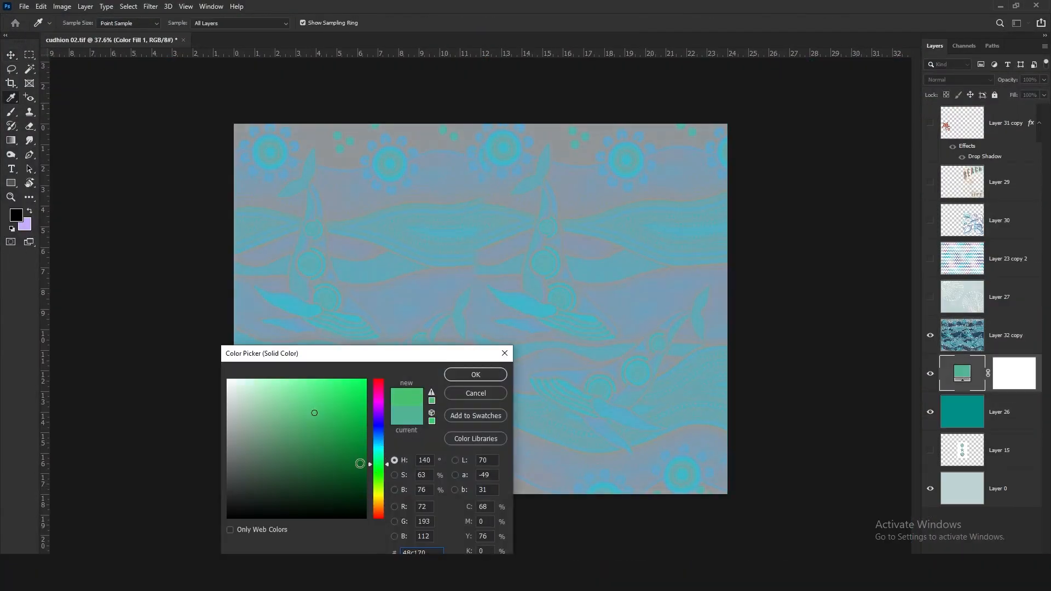
{"action": "left_click_drag", "start_coordinate": [359, 463], "coordinate": [315, 420]}
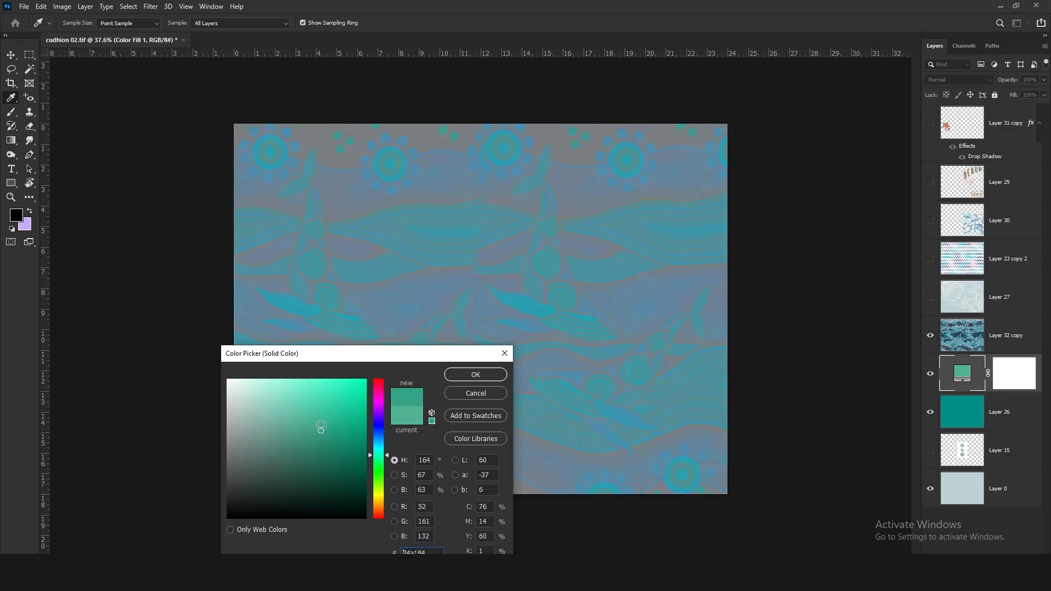
{"action": "left_click", "coordinate": [476, 375]}
Show the Layer 23 copy 2 chevron pattern and set its blend mode to Normal
{"action": "left_click", "coordinate": [958, 298]}
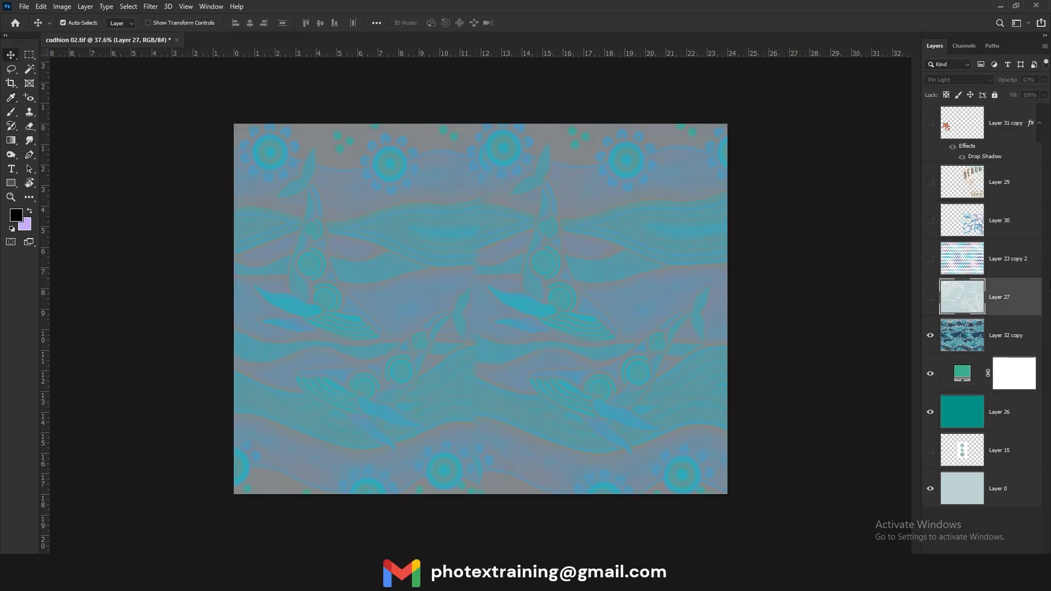
{"action": "left_click", "coordinate": [958, 259]}
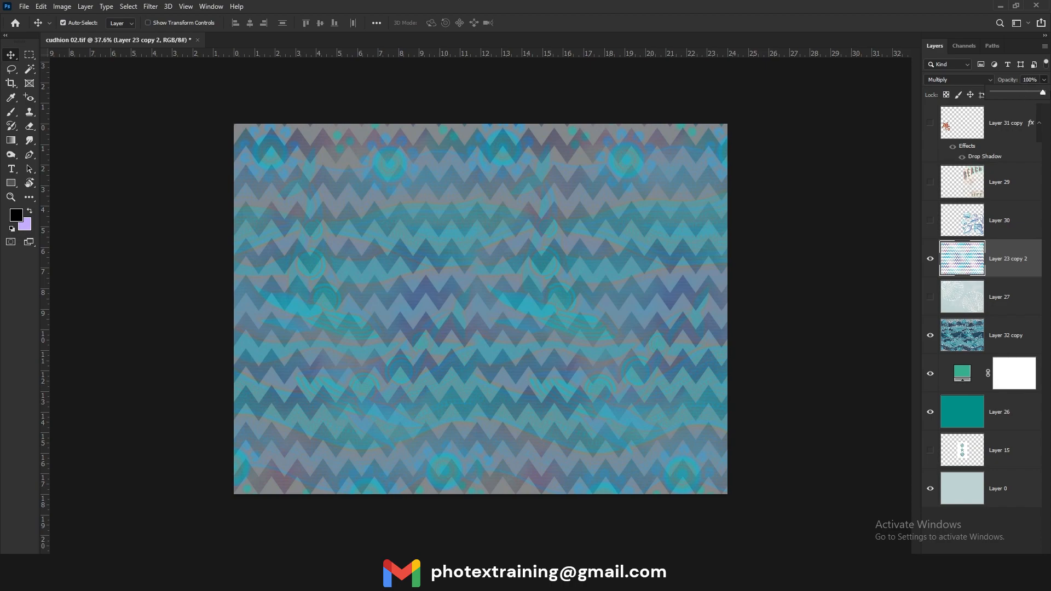
{"action": "left_click", "coordinate": [957, 80]}
{"action": "left_click", "coordinate": [956, 91]}
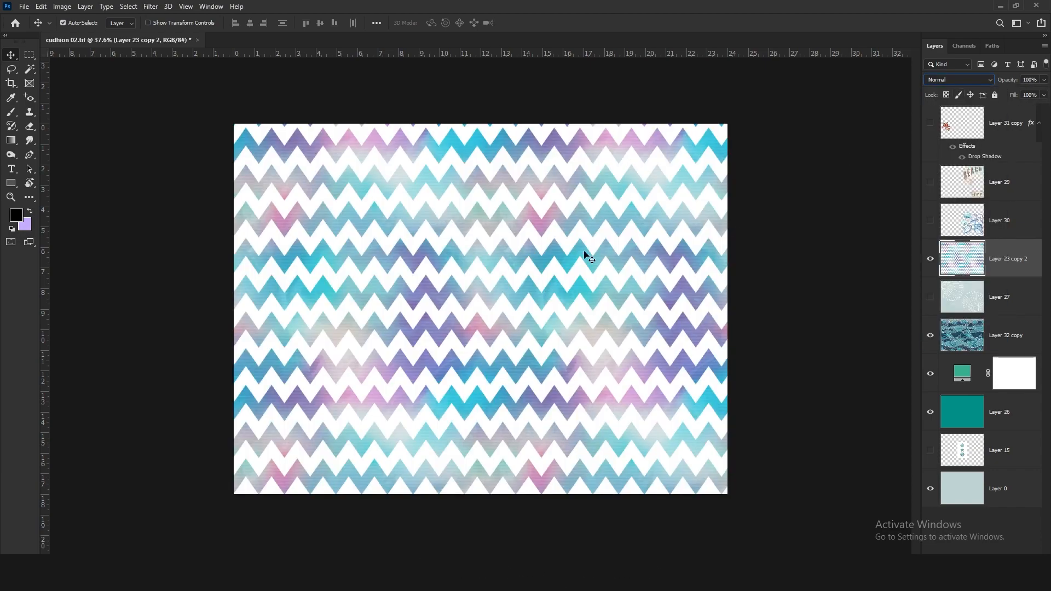
Select the white areas between the chevrons with the Magic Wand, delete them and clear the selection
{"action": "key", "text": "w"}
{"action": "left_click", "coordinate": [521, 280]}
{"action": "key", "text": "Delete"}
{"action": "key", "text": "ctrl+d"}
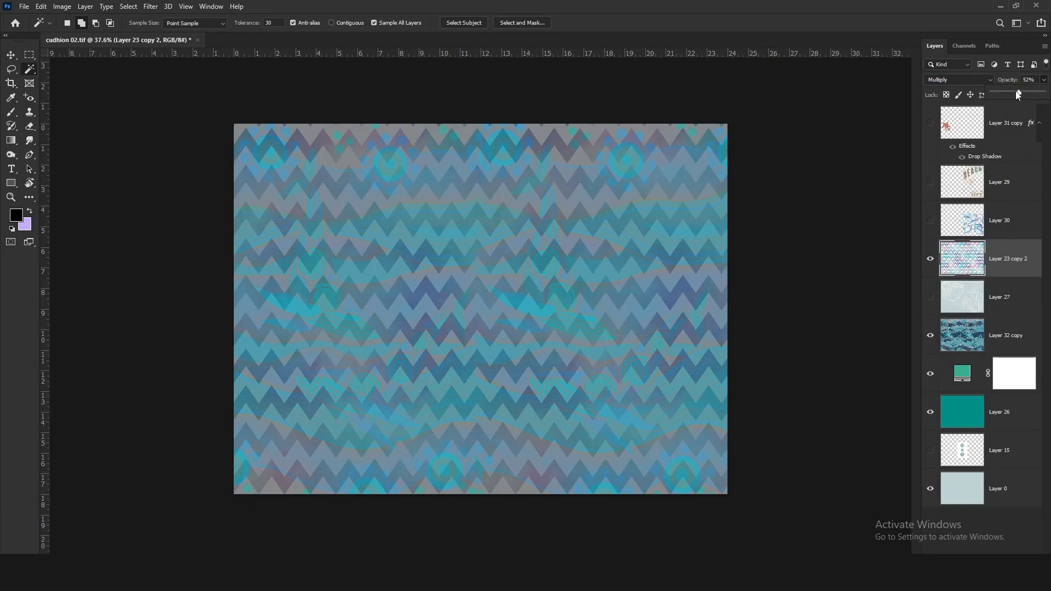
Show the Layer 27 scallop shell outlines and the Layer 30 seashell drawings
{"action": "left_click", "coordinate": [1017, 292]}
{"action": "left_click", "coordinate": [929, 296]}
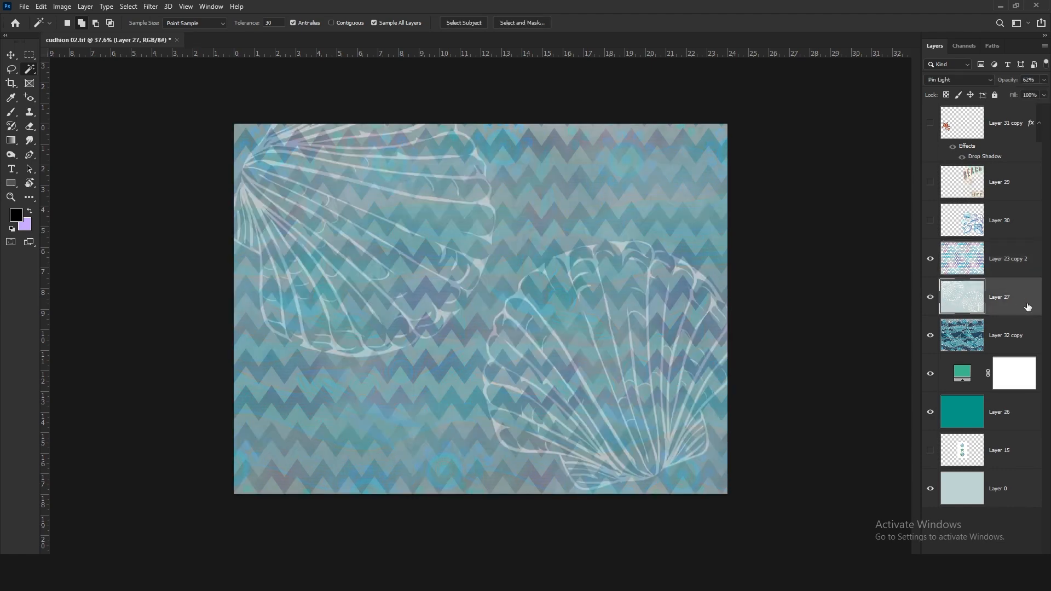
{"action": "left_click", "coordinate": [1014, 265]}
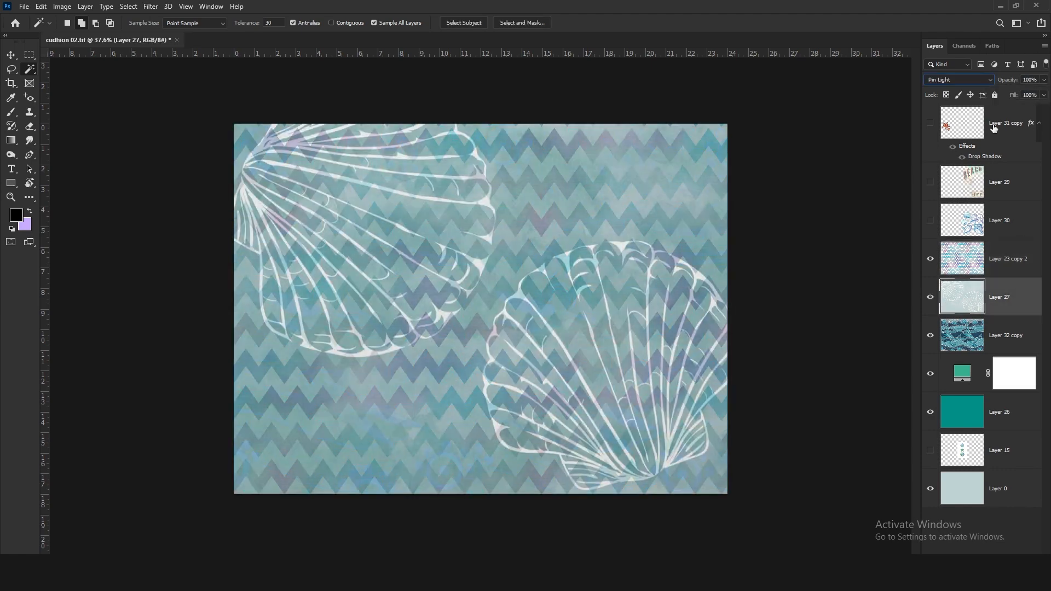
{"action": "left_click", "coordinate": [931, 222]}
{"action": "left_click", "coordinate": [1027, 229]}
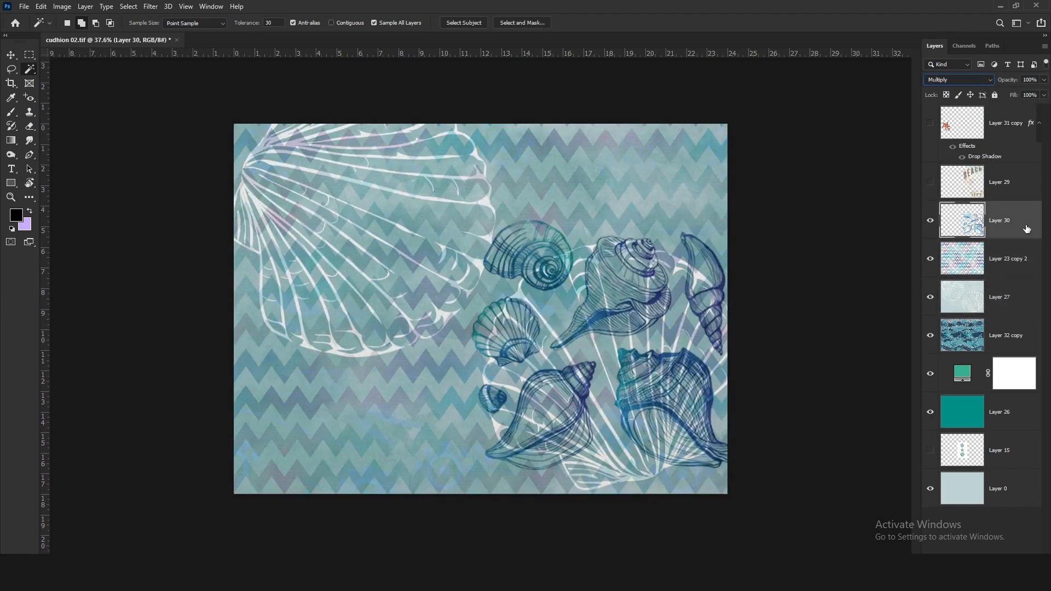
Show the Layer 31 copy starfish pair and make its layer active
{"action": "left_click", "coordinate": [930, 183]}
{"action": "left_click", "coordinate": [931, 125]}
{"action": "left_click", "coordinate": [1023, 127]}
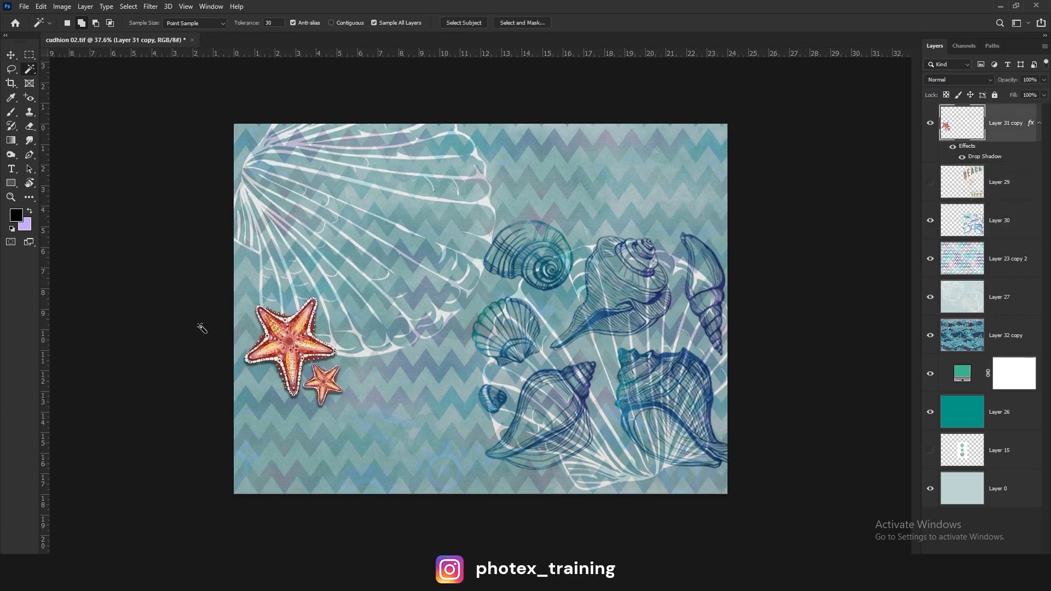
Enlarge the starfish pair with Free Transform so it spreads over the left half of the canvas
{"action": "left_click", "coordinate": [296, 347]}
{"action": "key", "text": "v"}
{"action": "key", "text": "alt+v"}
{"action": "key", "text": "Escape"}
{"action": "key", "text": "ctrl+t"}
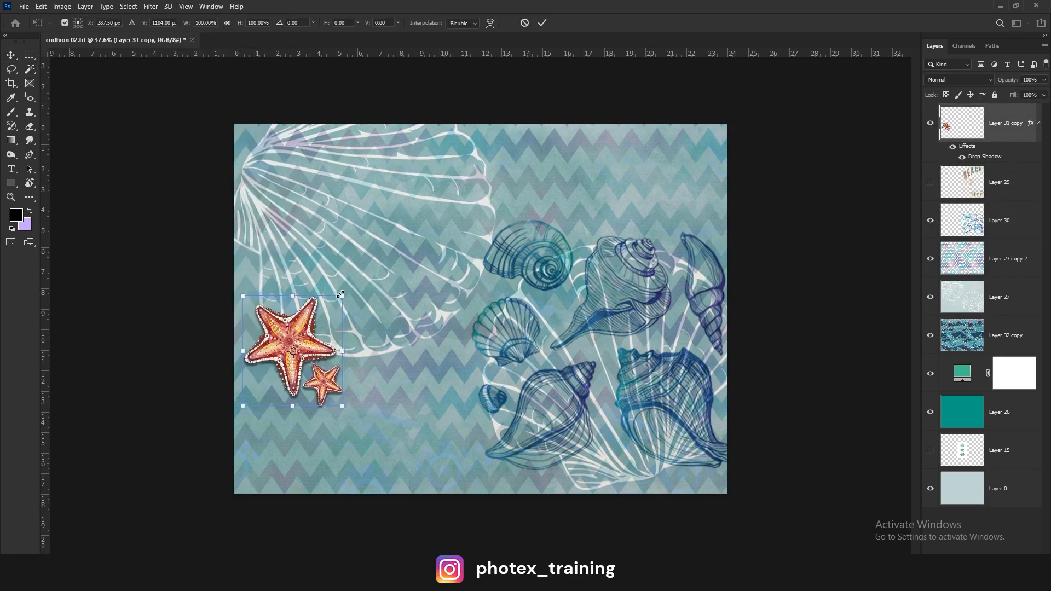
{"action": "left_click_drag", "start_coordinate": [341, 296], "coordinate": [521, 99]}
{"action": "key", "text": "Return"}
Scale the starfish pair up further in the canvas's upper-left corner and show the Layer 29 BEACH LIFE lettering
{"action": "key", "text": "w"}
{"action": "key", "text": "ctrl+t"}
{"action": "left_click_drag", "start_coordinate": [388, 243], "coordinate": [337, 249]}
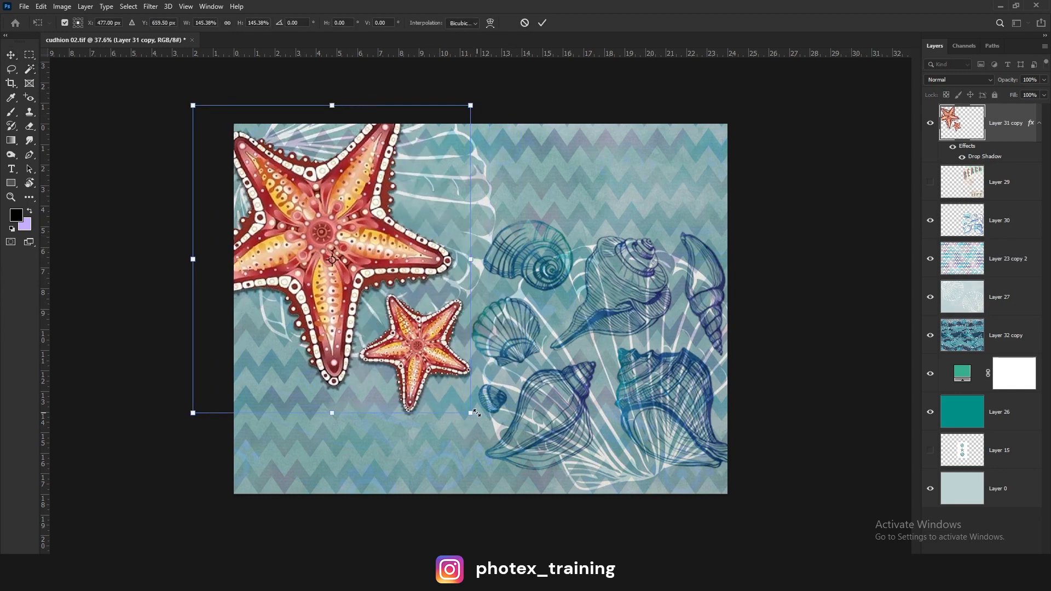
{"action": "left_click_drag", "start_coordinate": [470, 412], "coordinate": [483, 428]}
{"action": "key", "text": "Return"}
{"action": "left_click_drag", "start_coordinate": [410, 271], "coordinate": [425, 291]}
{"action": "left_click", "coordinate": [930, 182]}
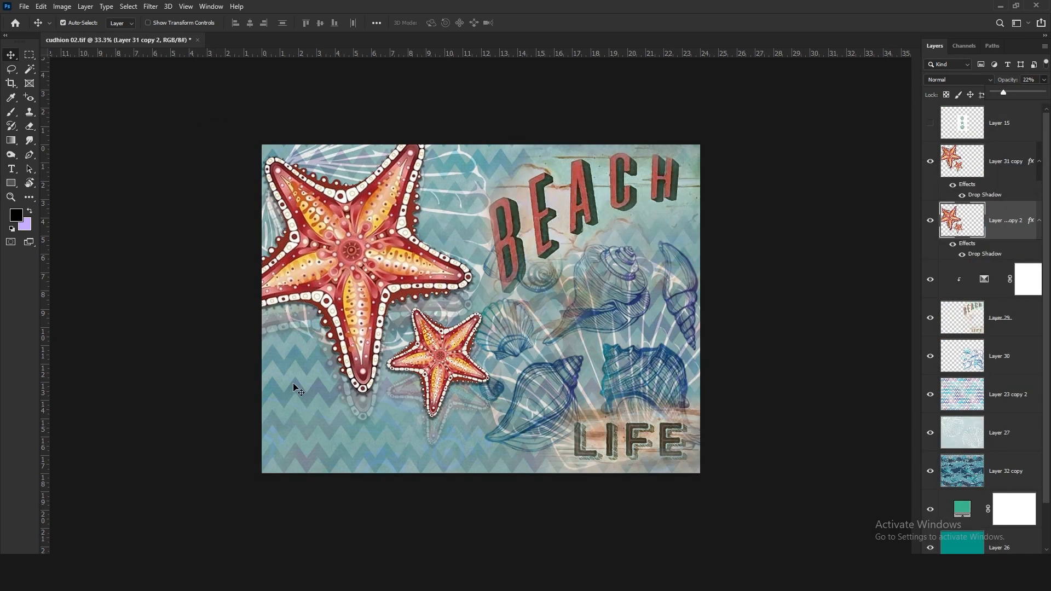
Compare the design with and without the Layer 23 copy 2 chevrons and the Layer 27 scallop outlines
{"action": "left_click", "coordinate": [1024, 401]}
{"action": "left_click", "coordinate": [930, 394]}
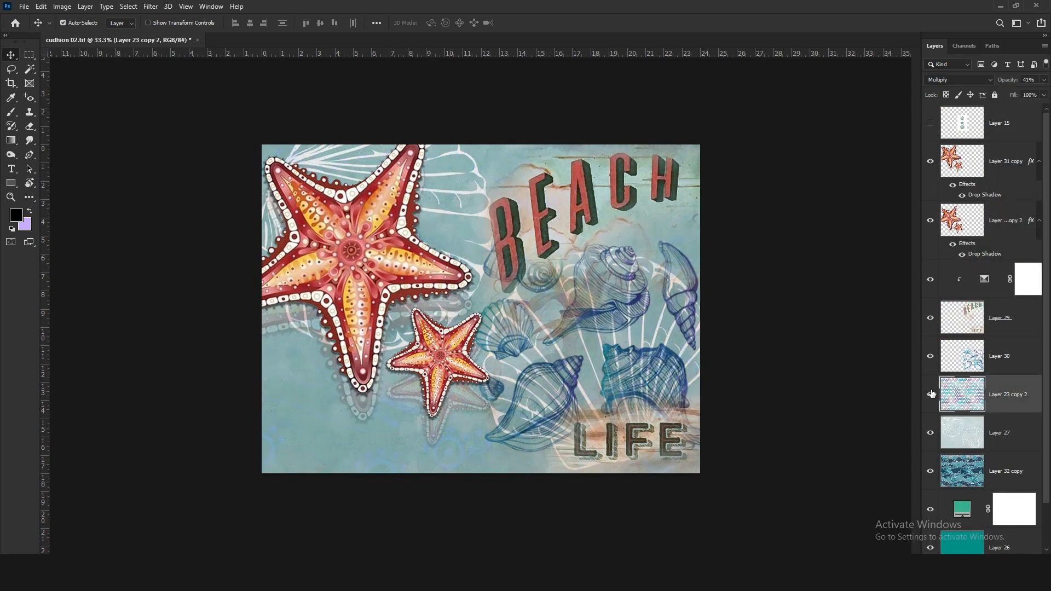
{"action": "left_click", "coordinate": [930, 394]}
{"action": "left_click", "coordinate": [980, 438]}
{"action": "left_click", "coordinate": [931, 433]}
{"action": "left_click", "coordinate": [931, 432]}
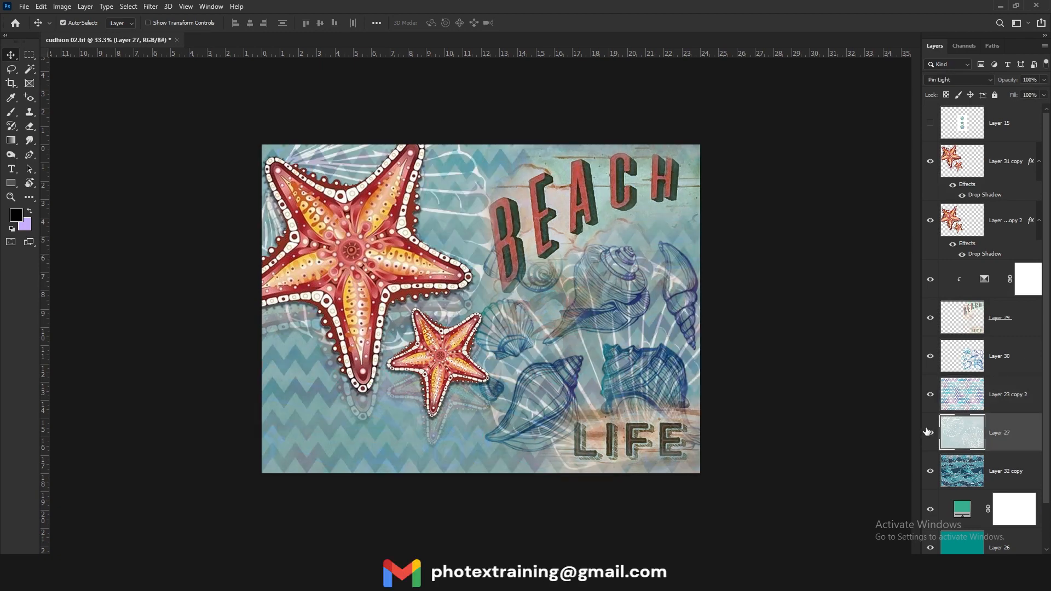
Duplicate Layer 27 and erase part of the copy's scallop outlines around the starfish with an enlarged soft Eraser brush
{"action": "key", "text": "ctrl+j"}
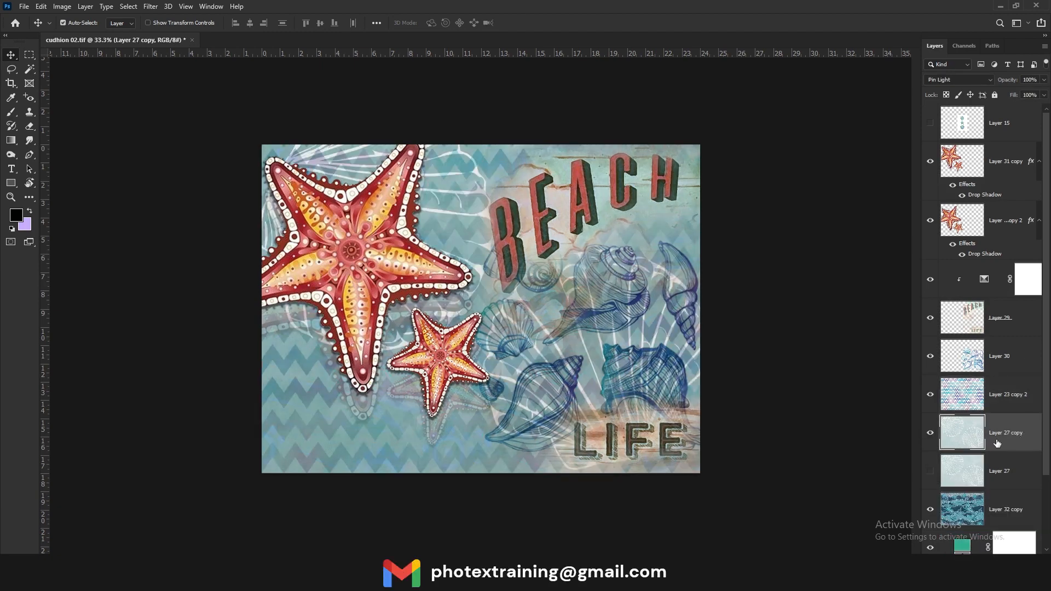
{"action": "key", "text": "e"}
{"action": "key", "text": "bracketright"}
{"action": "key", "text": "bracketright"}
{"action": "key", "text": "bracketright"}
{"action": "key", "text": "bracketright"}
{"action": "key", "text": "bracketright"}
{"action": "key", "text": "bracketright"}
{"action": "key", "text": "bracketright"}
{"action": "key", "text": "bracketright"}
{"action": "key", "text": "bracketright"}
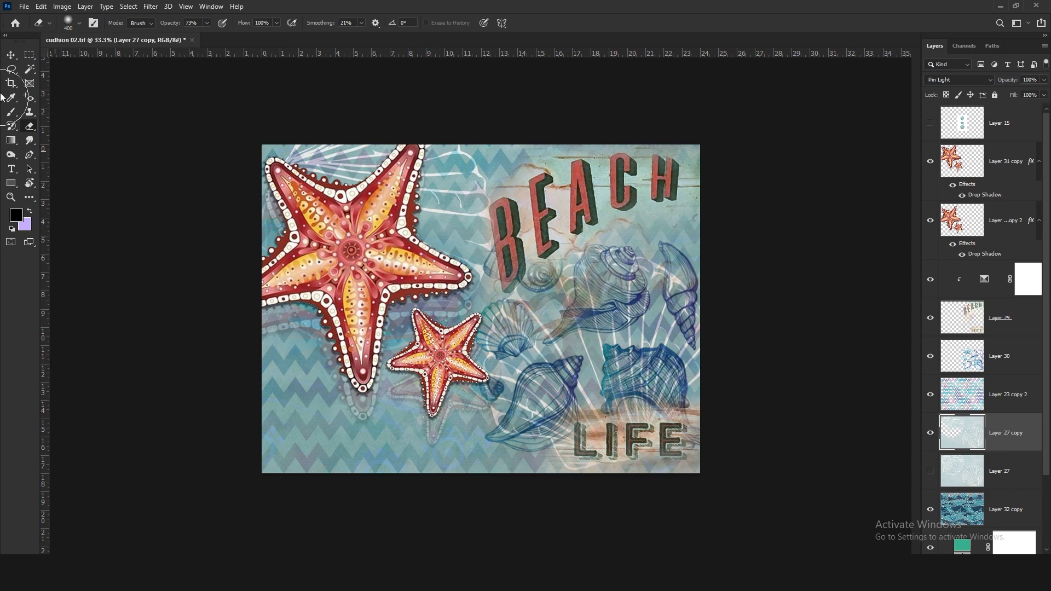
Move the faded starfish copy upward behind the main starfish and set its blend mode to Luminosity
{"action": "key", "text": "v"}
{"action": "left_click", "coordinate": [307, 324]}
{"action": "left_click_drag", "start_coordinate": [305, 319], "coordinate": [299, 269]}
{"action": "left_click", "coordinate": [966, 82]}
{"action": "left_click", "coordinate": [941, 346]}
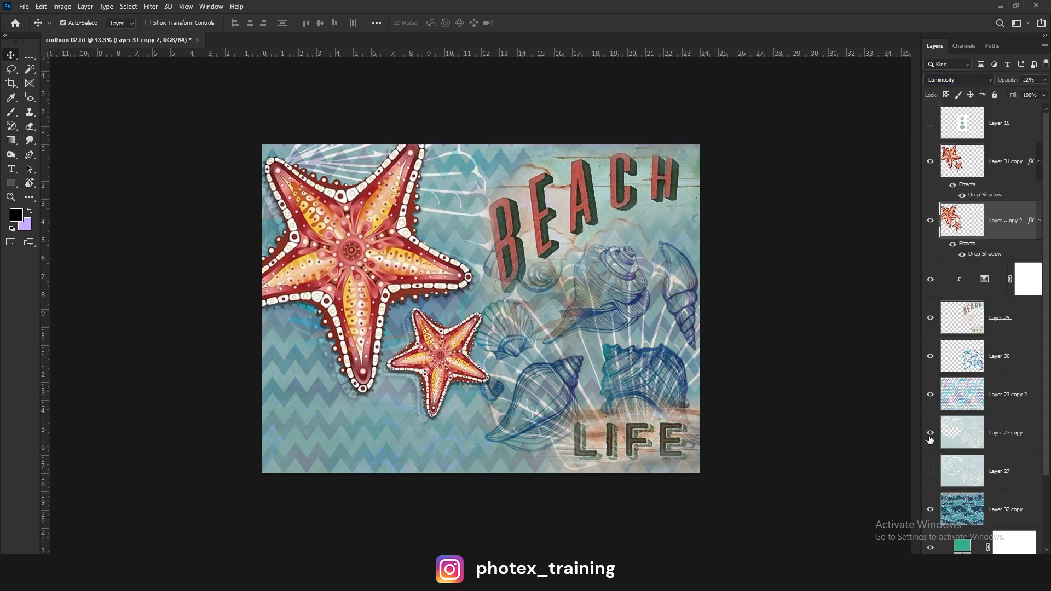
Compare the design with and without the chevrons, the Layer 30 shells and the Layer 32 copy fish pattern
{"action": "left_click", "coordinate": [930, 396]}
{"action": "left_click", "coordinate": [930, 395]}
{"action": "left_click", "coordinate": [930, 359]}
{"action": "left_click", "coordinate": [930, 359]}
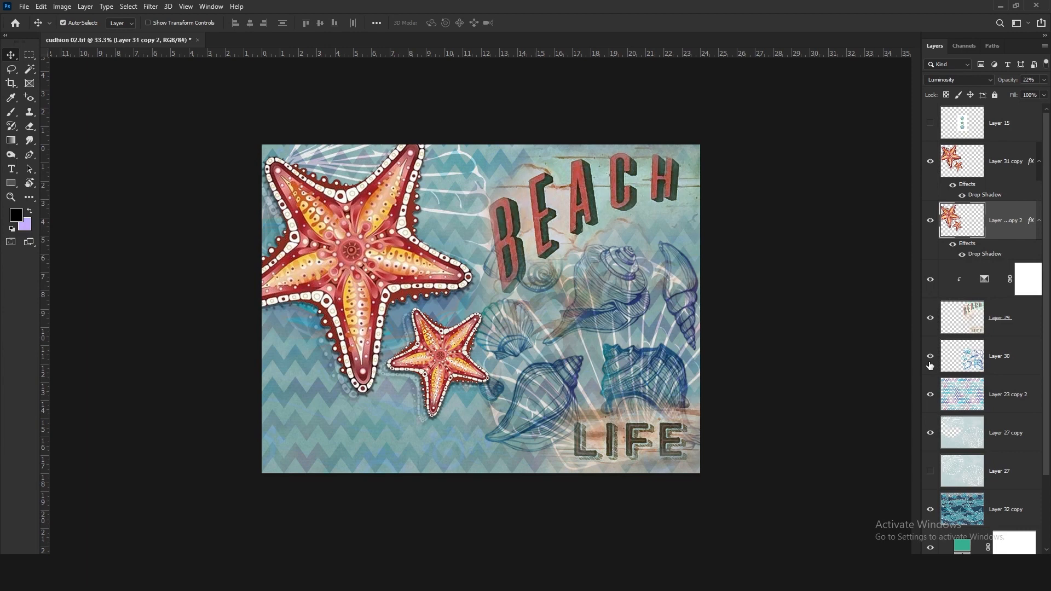
{"action": "left_click", "coordinate": [931, 510]}
{"action": "left_click", "coordinate": [931, 510]}
{"action": "left_click", "coordinate": [931, 510]}
{"action": "left_click", "coordinate": [931, 510]}
{"action": "left_click", "coordinate": [1013, 522]}
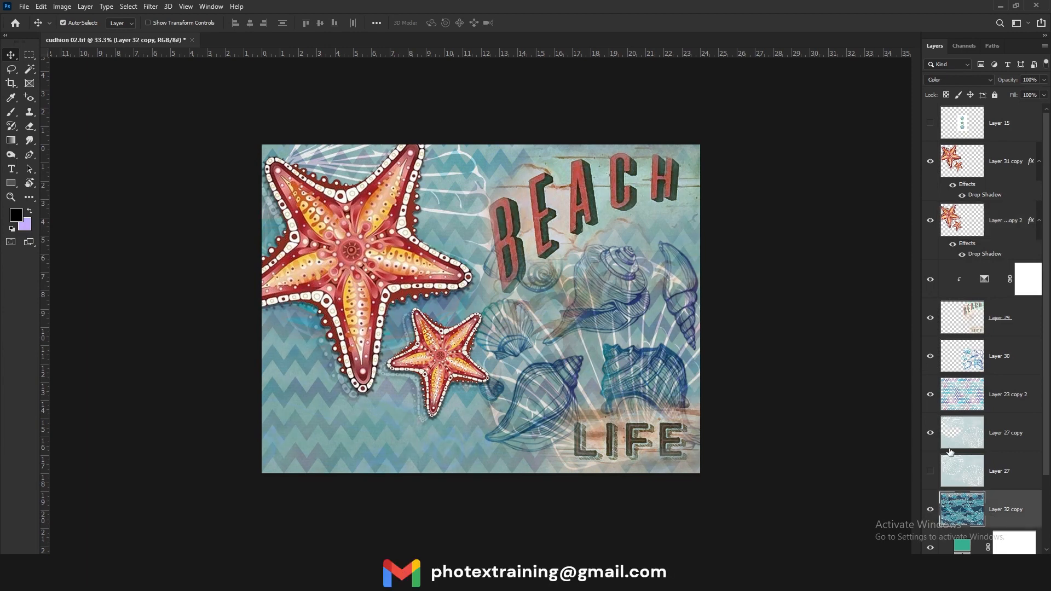
Nudge the faded starfish copy slightly upward and keep the original Layer 27 hidden
{"action": "left_click", "coordinate": [930, 471]}
{"action": "left_click", "coordinate": [1004, 473]}
{"action": "mouse_move", "coordinate": [341, 388]}
{"action": "left_mouse_down"}
{"action": "mouse_move", "coordinate": [340, 399]}
{"action": "mouse_move", "coordinate": [341, 377]}
{"action": "left_mouse_up"}
{"action": "left_click", "coordinate": [930, 471]}
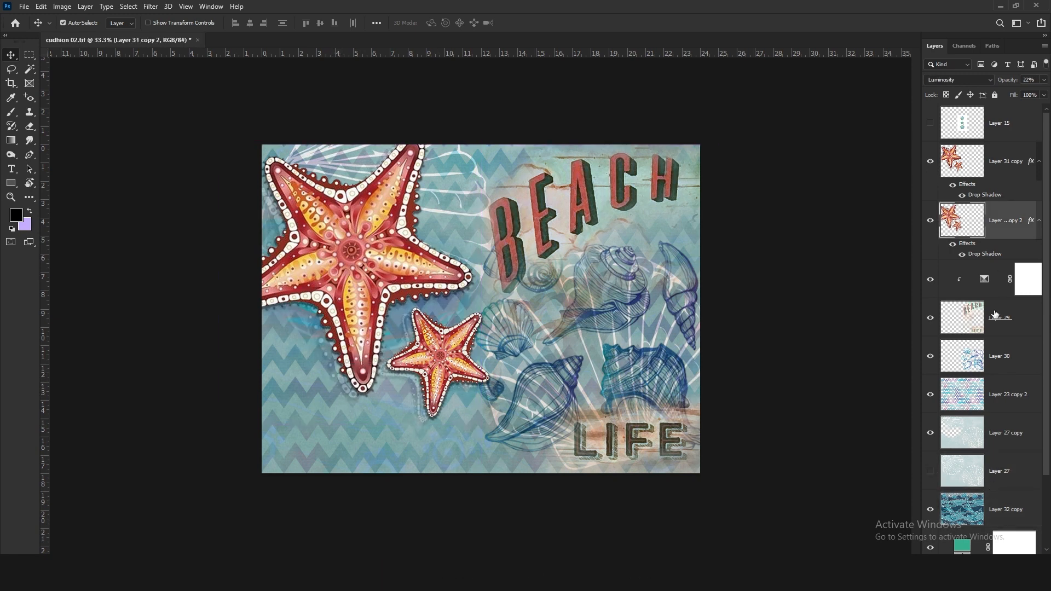
Show Layer 15, lasso its green starfish and put the selection on a new layer
{"action": "left_click", "coordinate": [930, 124]}
{"action": "left_click", "coordinate": [1002, 123]}
{"action": "key", "text": "l"}
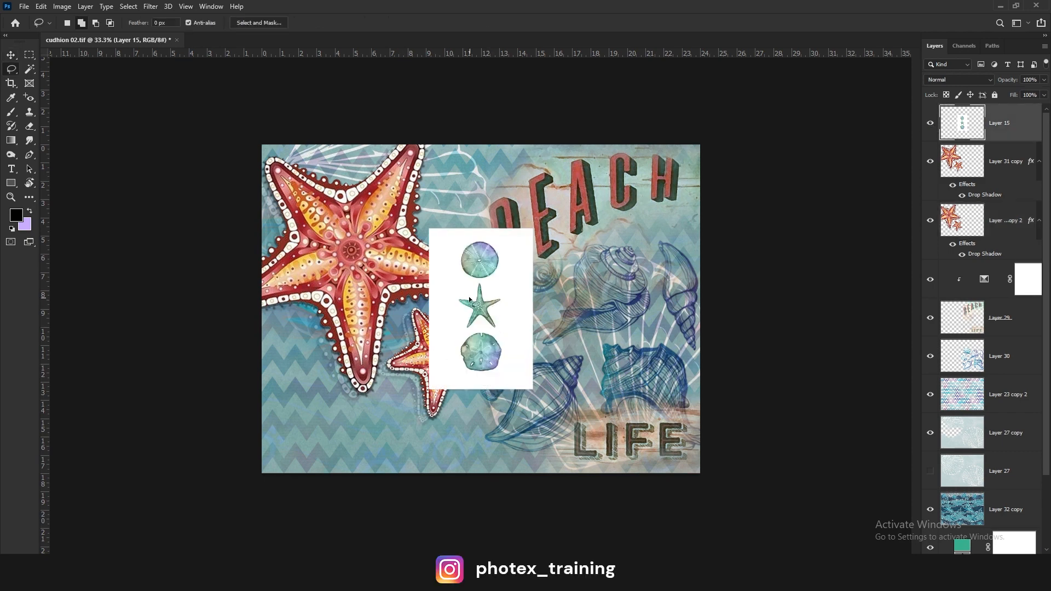
{"action": "right_click", "coordinate": [455, 282]}
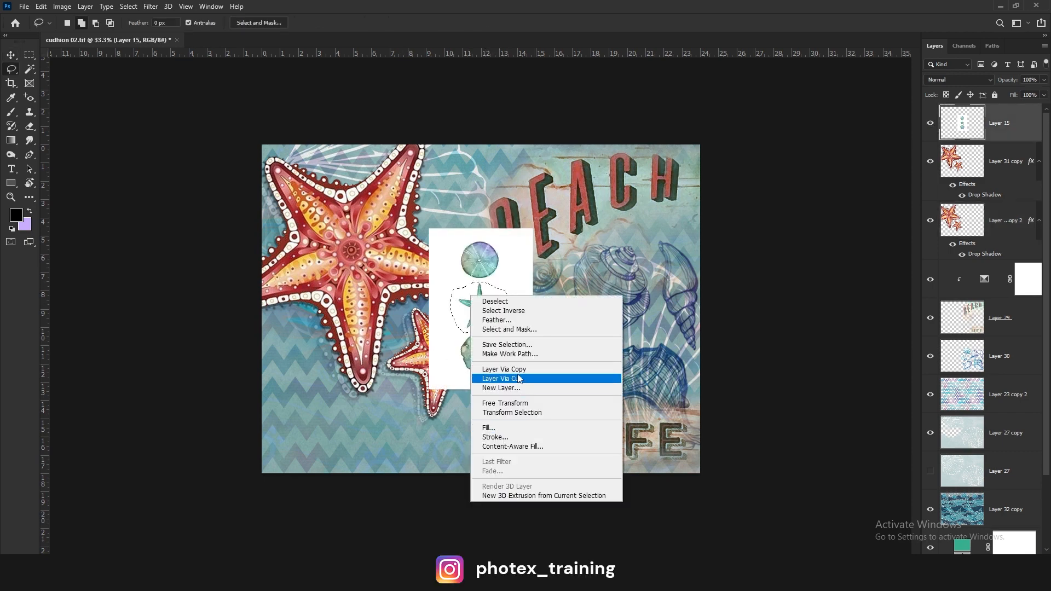
{"action": "left_click", "coordinate": [493, 368]}
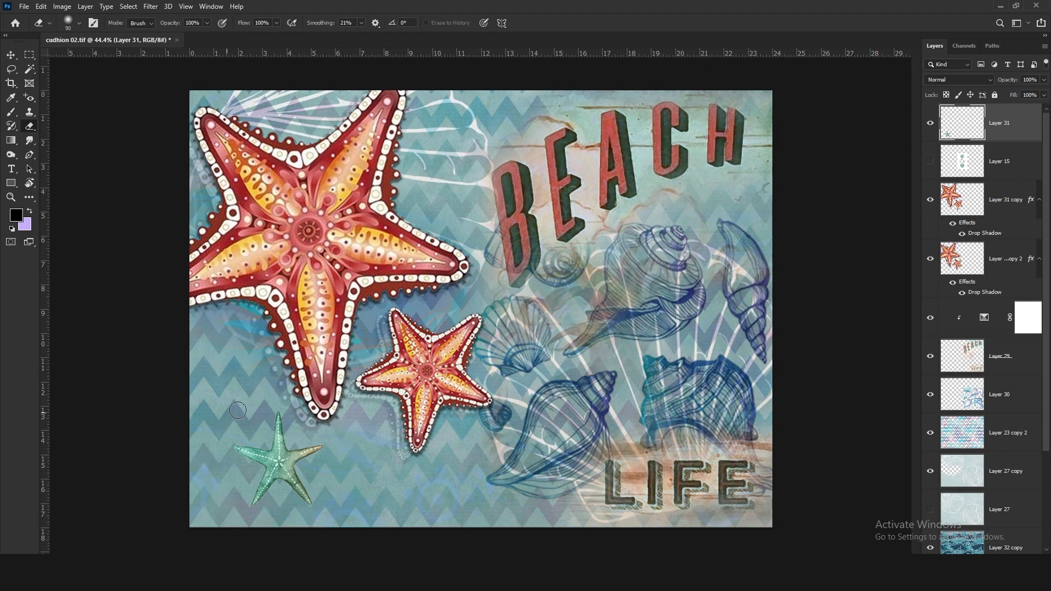
Move the green starfish to the canvas's lower-left corner and adjust it with Free Transform
{"action": "key", "text": "v"}
{"action": "mouse_move", "coordinate": [280, 465]}
{"action": "left_mouse_down"}
{"action": "mouse_move", "coordinate": [470, 485]}
{"action": "mouse_move", "coordinate": [280, 482]}
{"action": "mouse_move", "coordinate": [202, 443]}
{"action": "mouse_move", "coordinate": [246, 520]}
{"action": "left_mouse_up"}
{"action": "key", "text": "ctrl+t"}
{"action": "left_click_drag", "start_coordinate": [290, 435], "coordinate": [242, 493]}
{"action": "key", "text": "Return"}
Rotate the green starfish copy by about -71° beside the first one
{"action": "key", "text": "ctrl+t"}
{"action": "left_click_drag", "start_coordinate": [282, 544], "coordinate": [295, 454]}
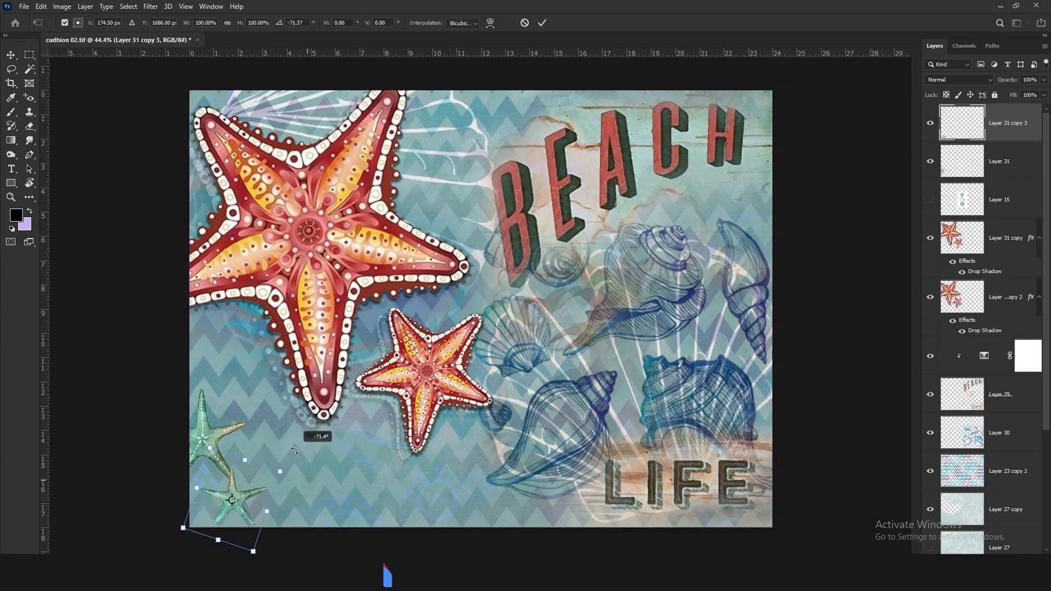
{"action": "key", "text": "Return"}
Arrange the two green starfish along the lower part of the design and select both their layers
{"action": "left_click", "coordinate": [202, 441]}
{"action": "mouse_move", "coordinate": [198, 461]}
{"action": "left_mouse_down"}
{"action": "mouse_move", "coordinate": [207, 503]}
{"action": "mouse_move", "coordinate": [225, 422]}
{"action": "mouse_move", "coordinate": [190, 465]}
{"action": "left_mouse_up"}
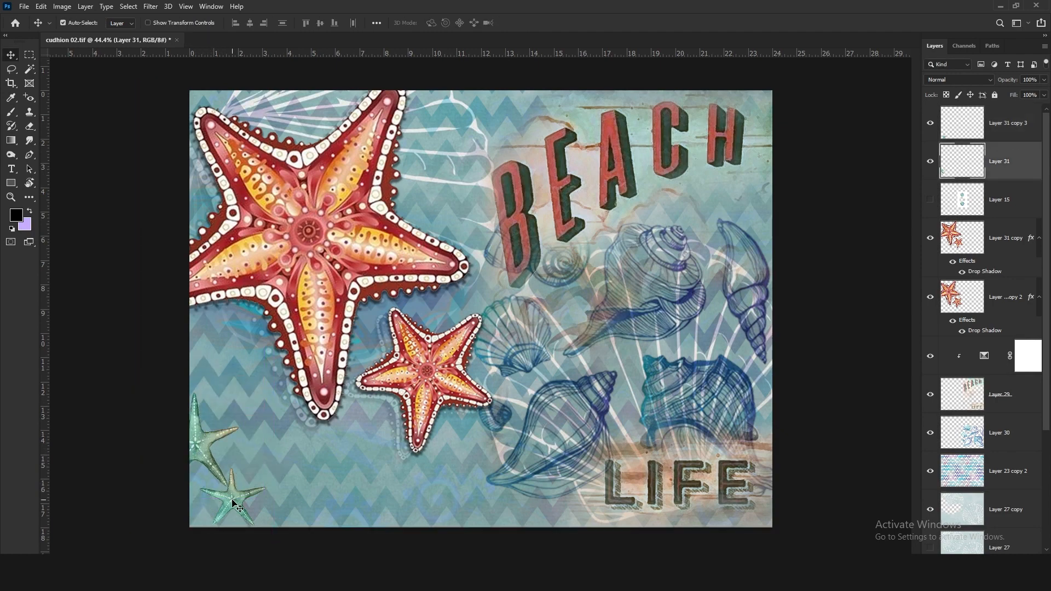
{"action": "left_click_drag", "start_coordinate": [250, 507], "coordinate": [299, 508]}
{"action": "mouse_move", "coordinate": [209, 453]}
{"action": "left_mouse_down"}
{"action": "mouse_move", "coordinate": [228, 494]}
{"action": "mouse_move", "coordinate": [222, 445]}
{"action": "left_mouse_up"}
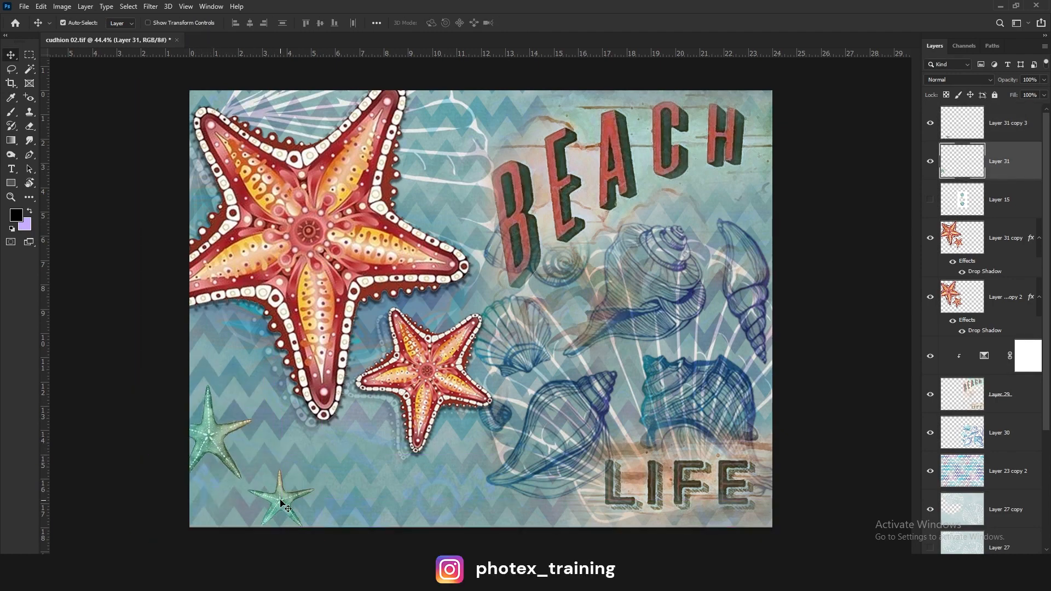
{"action": "left_click_drag", "start_coordinate": [280, 506], "coordinate": [466, 494]}
{"action": "left_click", "coordinate": [994, 178], "text": "shift"}
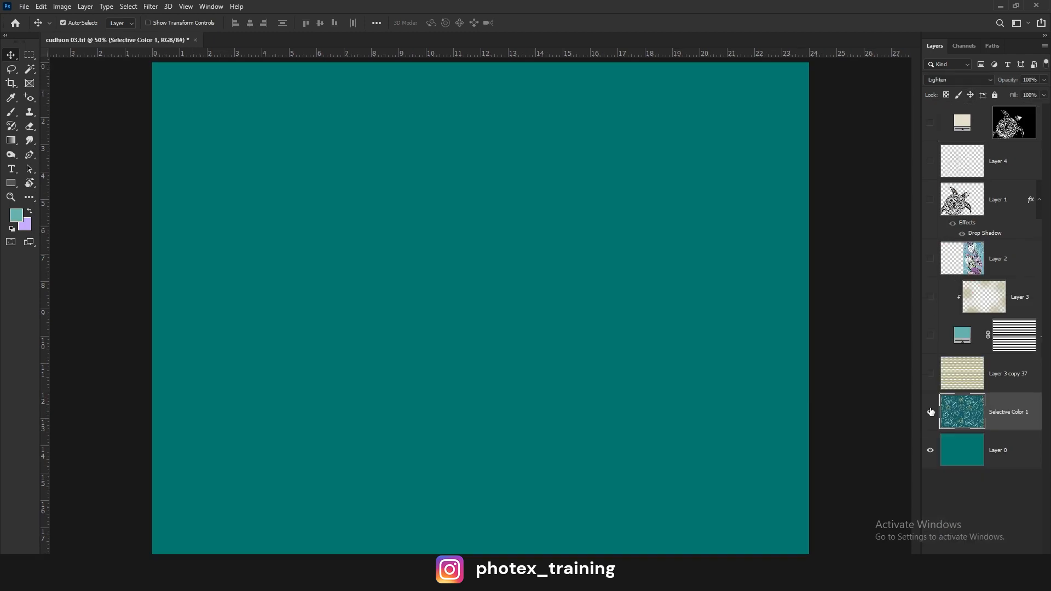
In cudhion 03.tif, show the Selective Color 1 shell pattern, the Layer 1 turtle, Layer 4 and the Color Fill 2 layer
{"action": "left_click", "coordinate": [930, 412]}
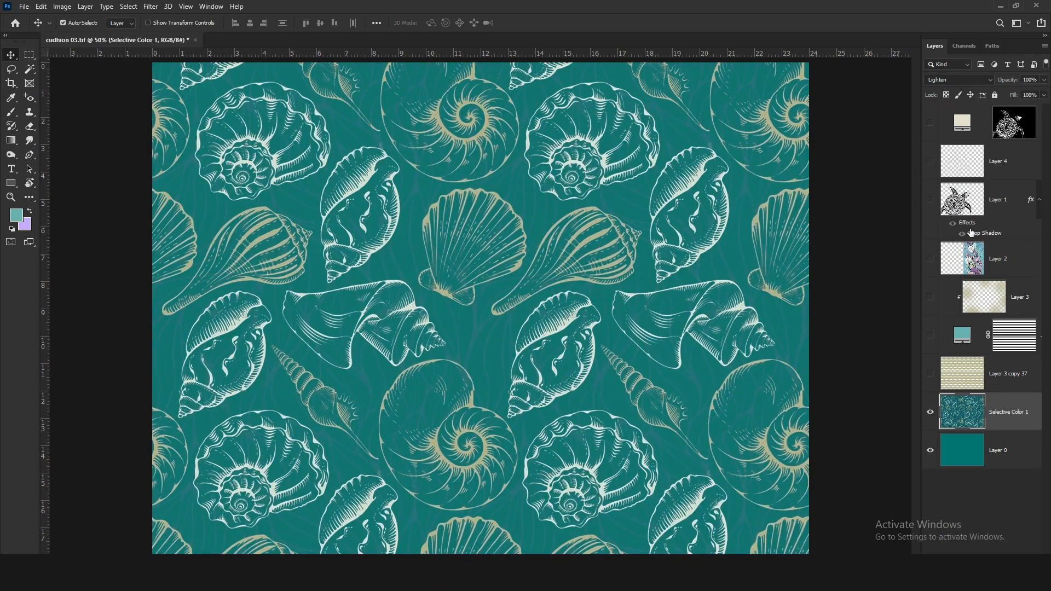
{"action": "left_click", "coordinate": [1003, 214]}
{"action": "left_click", "coordinate": [931, 200]}
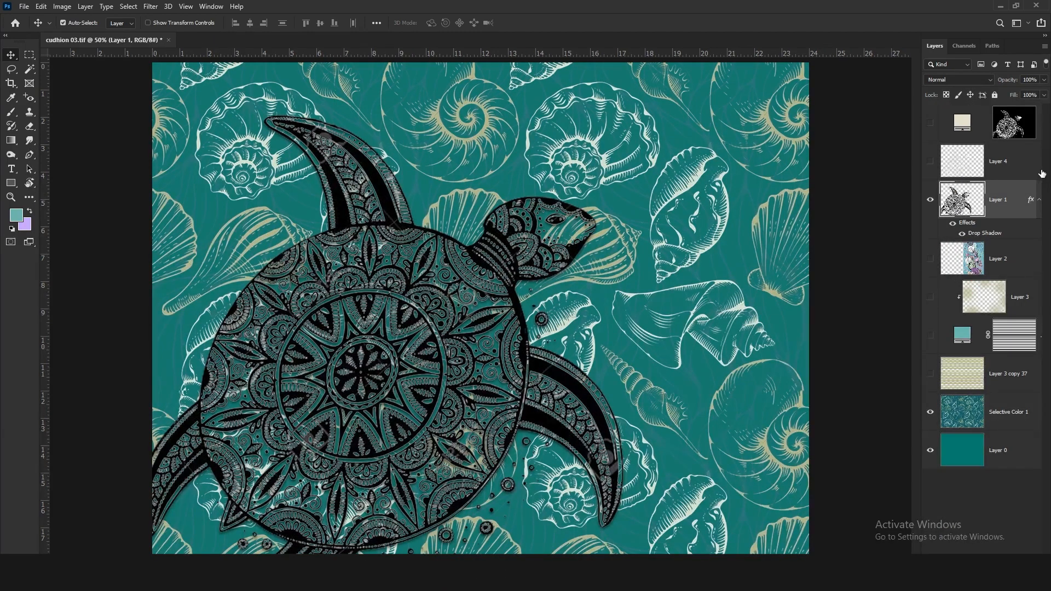
{"action": "left_click", "coordinate": [1042, 174]}
{"action": "left_click", "coordinate": [931, 161]}
{"action": "left_click", "coordinate": [930, 122]}
Recolour the turtle's Color Fill 2 layer to a slightly darker cream, H 51°, S 9%, B 86%
{"action": "double_click", "coordinate": [962, 123]}
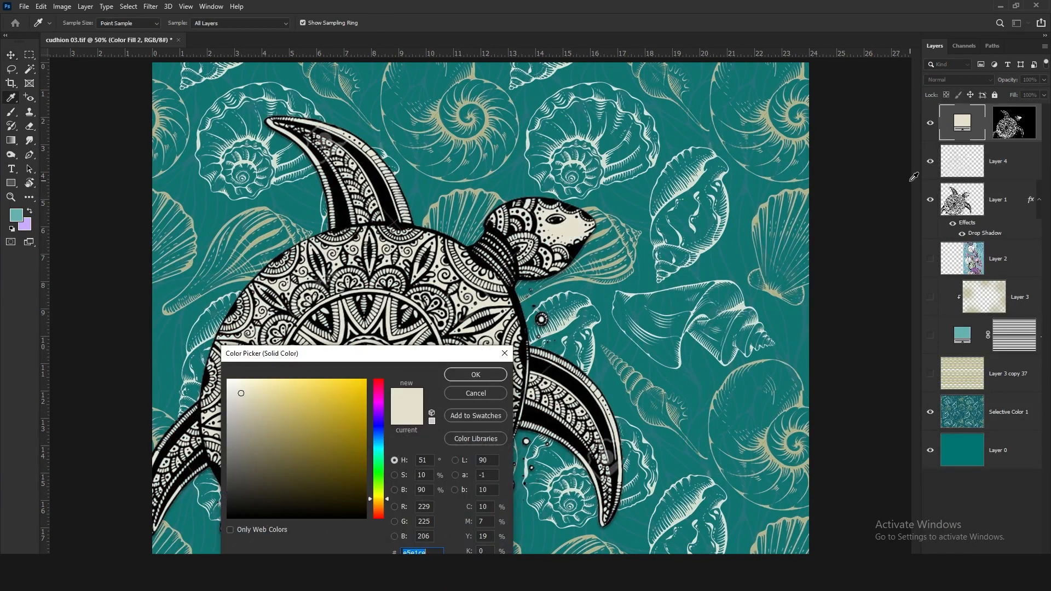
{"action": "left_click", "coordinate": [237, 399]}
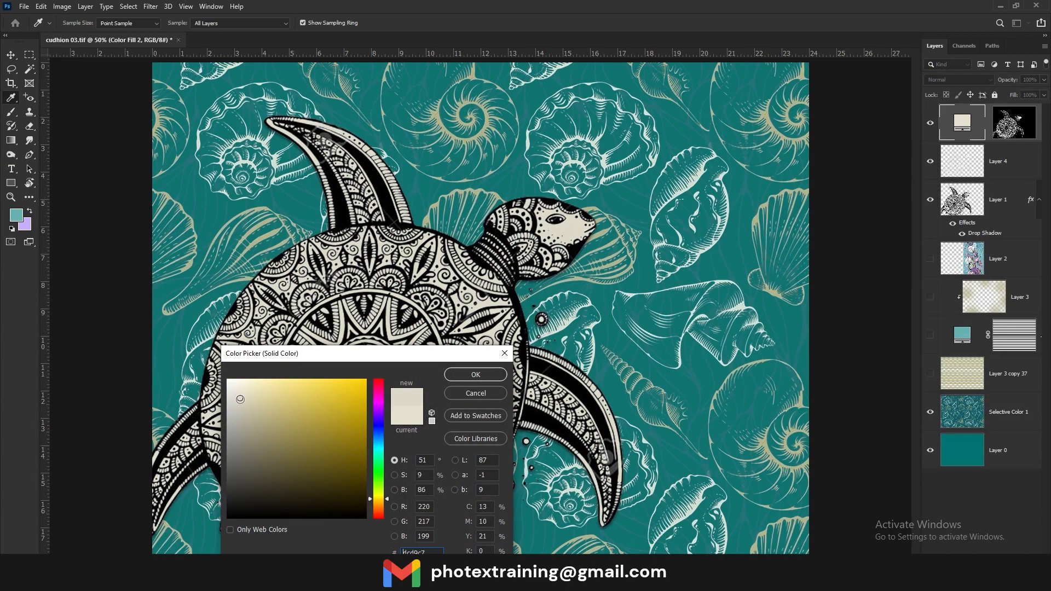
{"action": "left_click", "coordinate": [474, 375]}
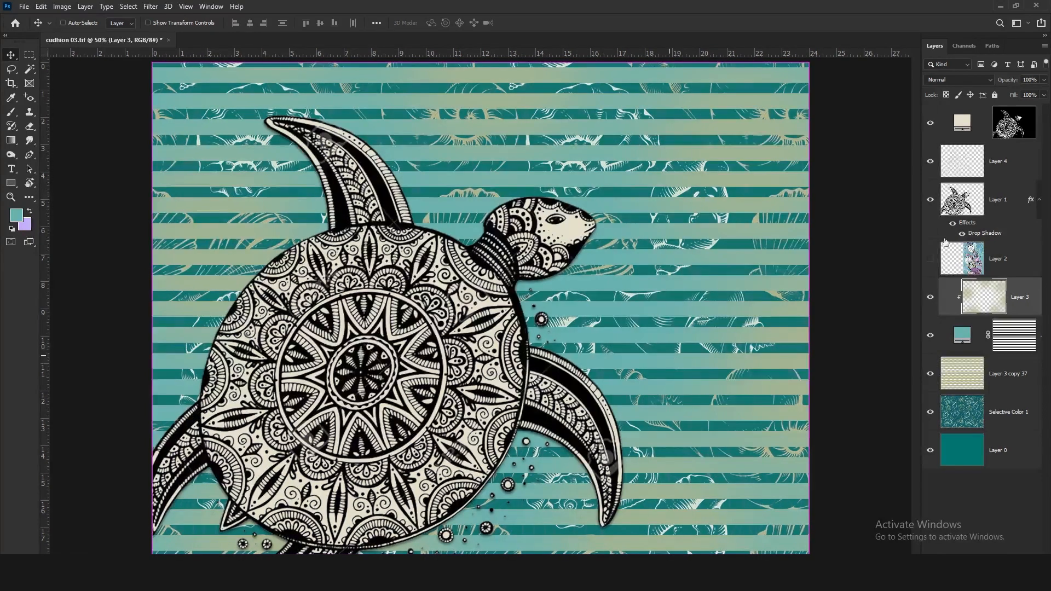
Compare the Layer 1 turtle with and without its Drop Shadow effect over the striped background
{"action": "key", "text": "ctrl+h"}
{"action": "left_click", "coordinate": [953, 223]}
{"action": "left_click", "coordinate": [953, 223]}
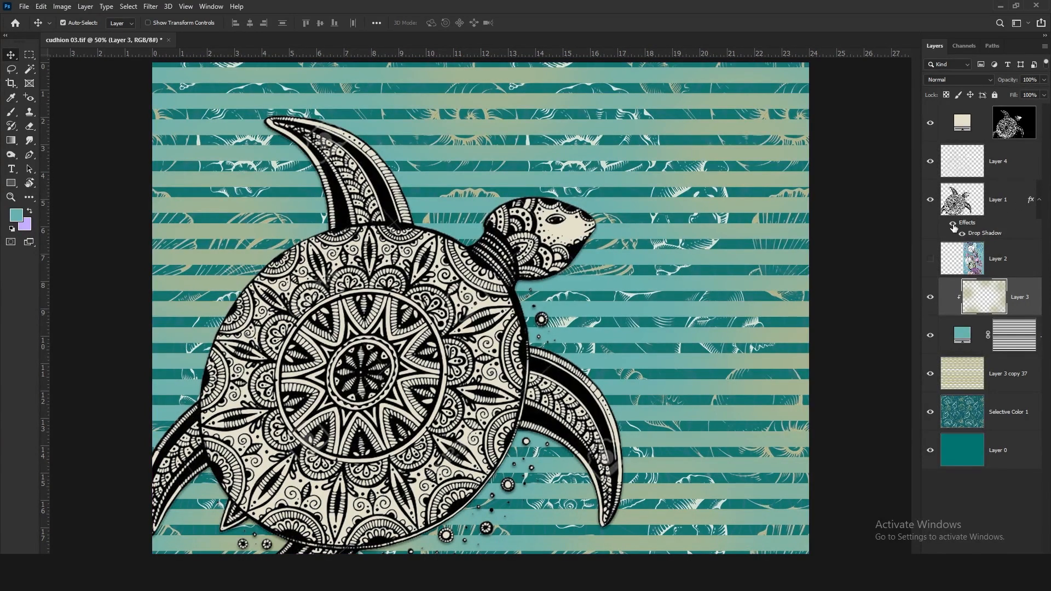
{"action": "left_click", "coordinate": [952, 224]}
{"action": "left_click", "coordinate": [953, 223]}
{"action": "key", "text": "ctrl+minus"}
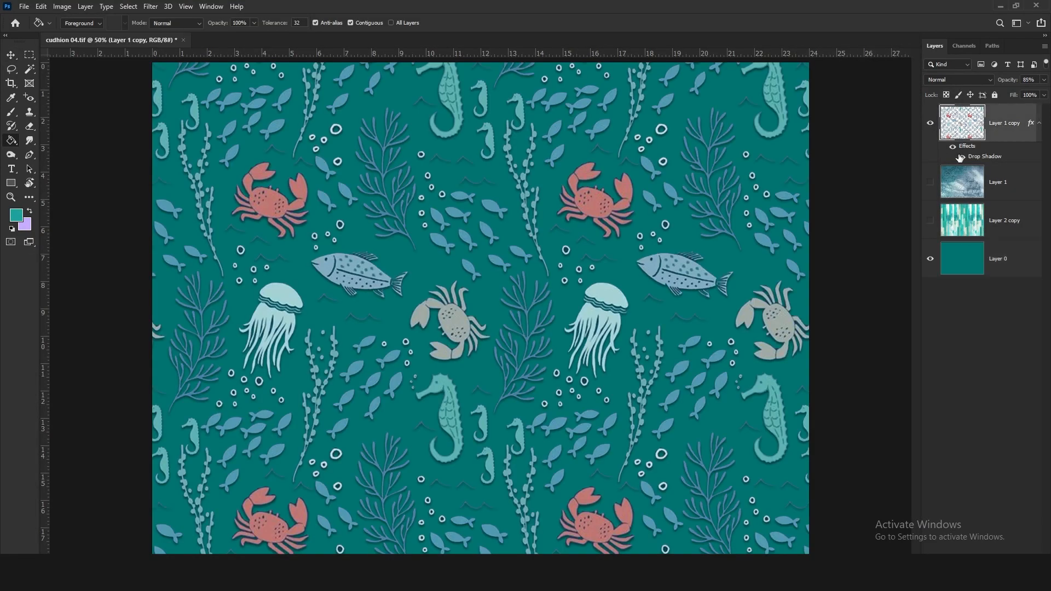
In cudhion 04.tif, open the Drop Shadow settings of the Layer 1 copy sea creature pattern
{"action": "left_click", "coordinate": [11, 54]}
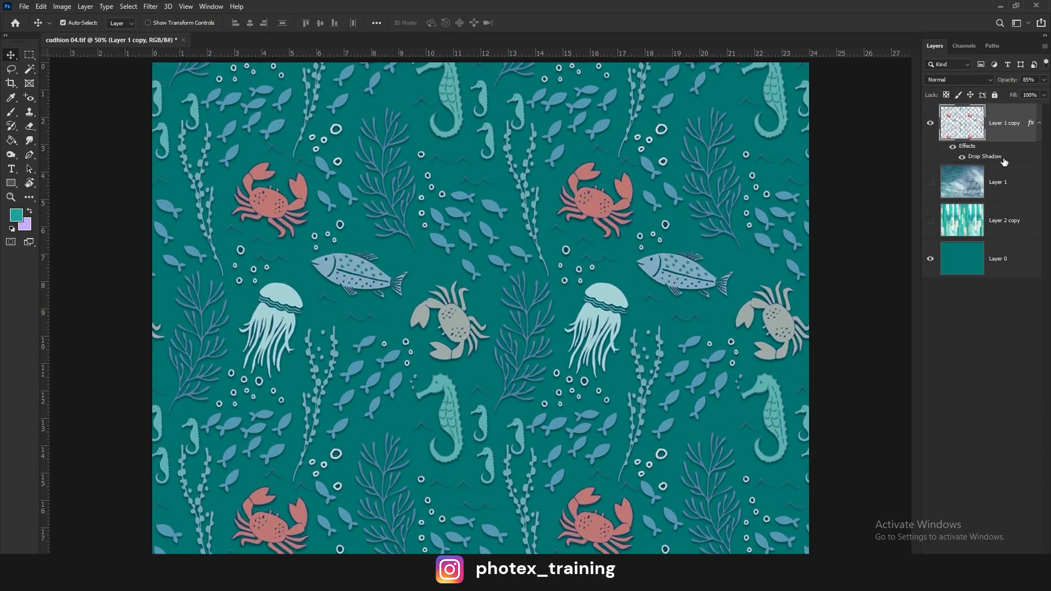
{"action": "double_click", "coordinate": [1004, 160]}
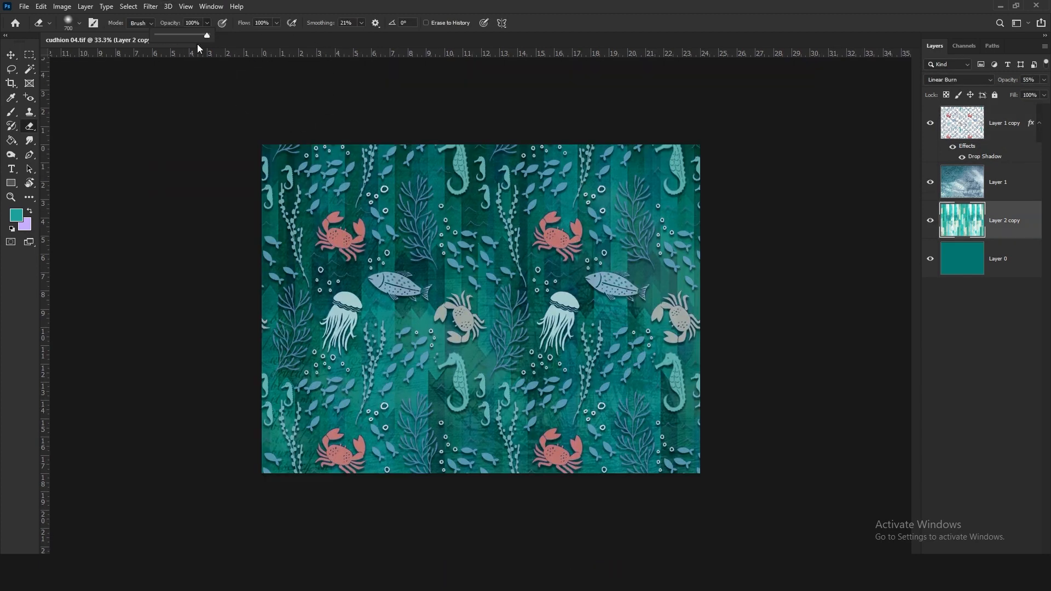
Soften the Layer 2 copy stripes by erasing them with an 800 px soft Eraser at 31% opacity
{"action": "key", "text": "bracketright"}
{"action": "left_click_drag", "start_coordinate": [312, 229], "coordinate": [301, 237]}
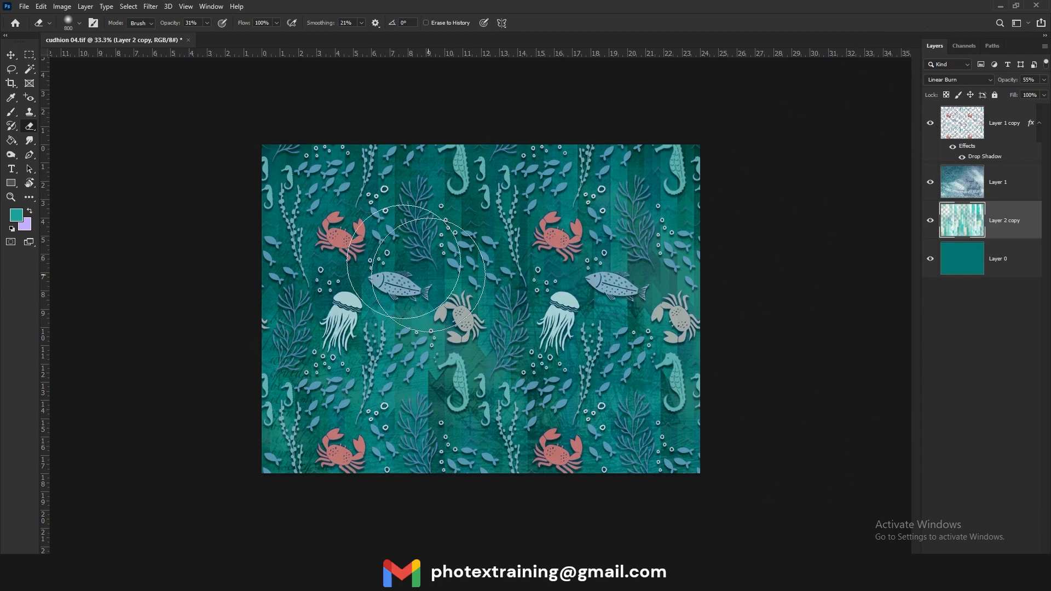
{"action": "left_click", "coordinate": [11, 55]}
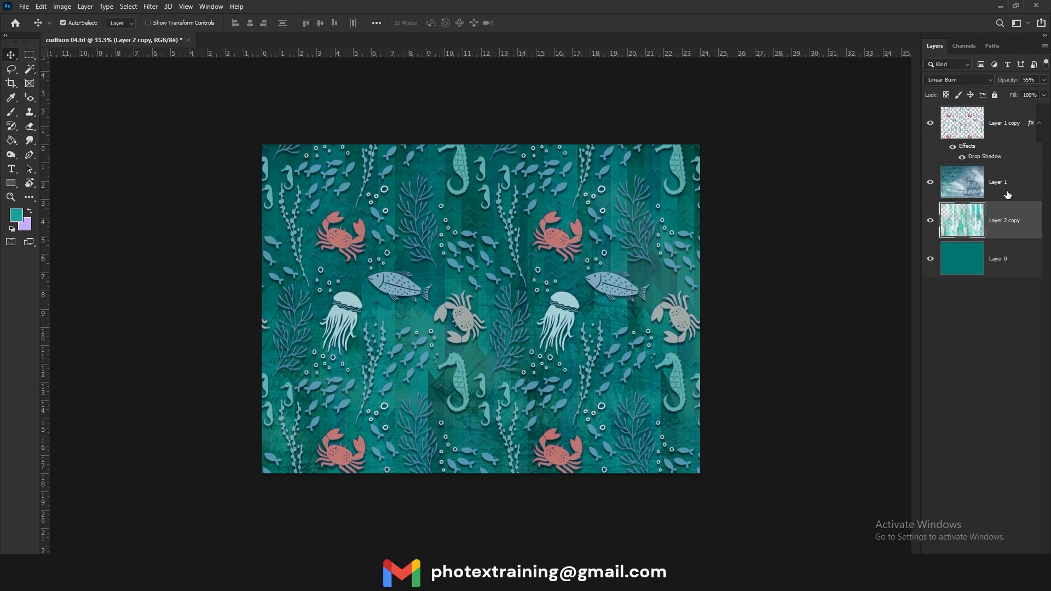
Lower the opacity of the Layer 1 ocean texture to about 30%
{"action": "left_click", "coordinate": [1008, 192]}
{"action": "left_click", "coordinate": [1044, 79]}
{"action": "left_click_drag", "start_coordinate": [1027, 94], "coordinate": [1009, 94]}
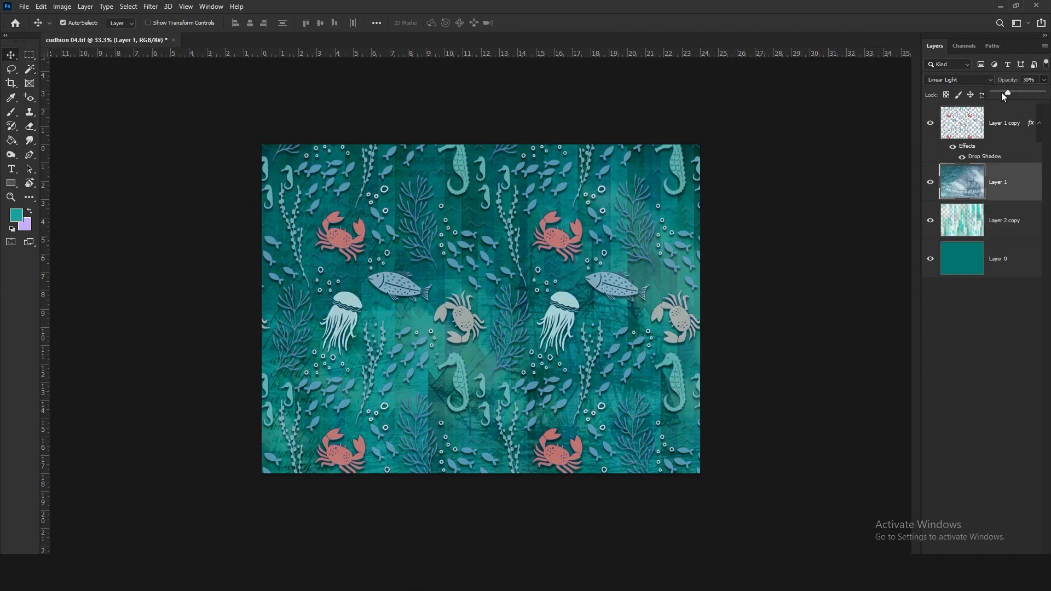
Compare the sea creature print with and without the Layer 2 copy stripes and the Layer 1 texture
{"action": "left_click", "coordinate": [929, 220]}
{"action": "left_click", "coordinate": [931, 220]}
{"action": "left_click", "coordinate": [1032, 218]}
{"action": "left_click", "coordinate": [930, 184]}
{"action": "left_click_drag", "start_coordinate": [816, 187], "coordinate": [819, 209]}
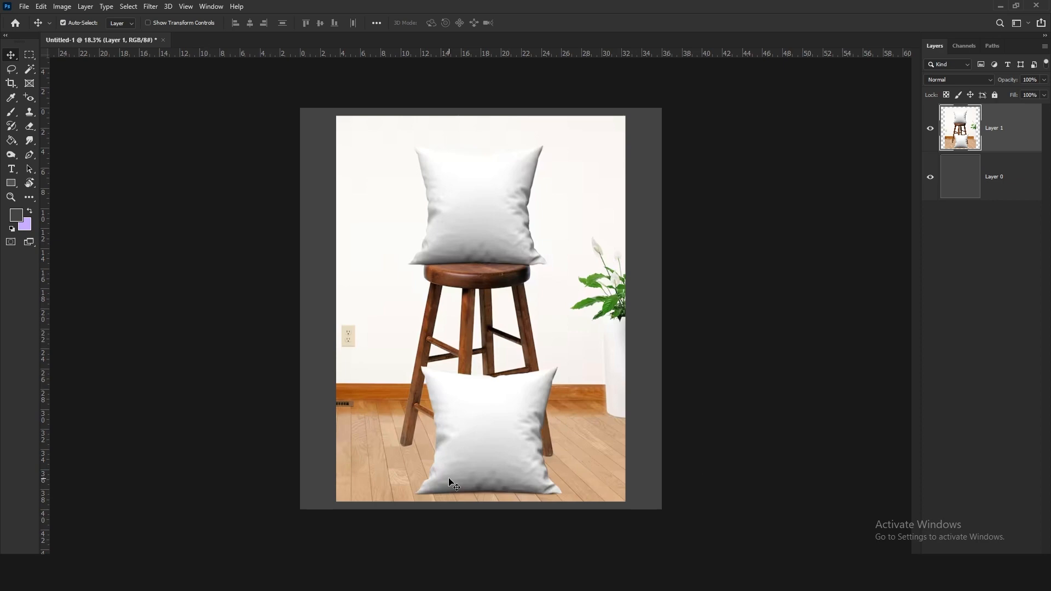
Trace a Pen tool path along the upper edge of the lower cushion, following it leftward from its right corner
{"action": "scroll", "coordinate": [495, 425], "scroll_direction": "up", "scroll_amount": 6}
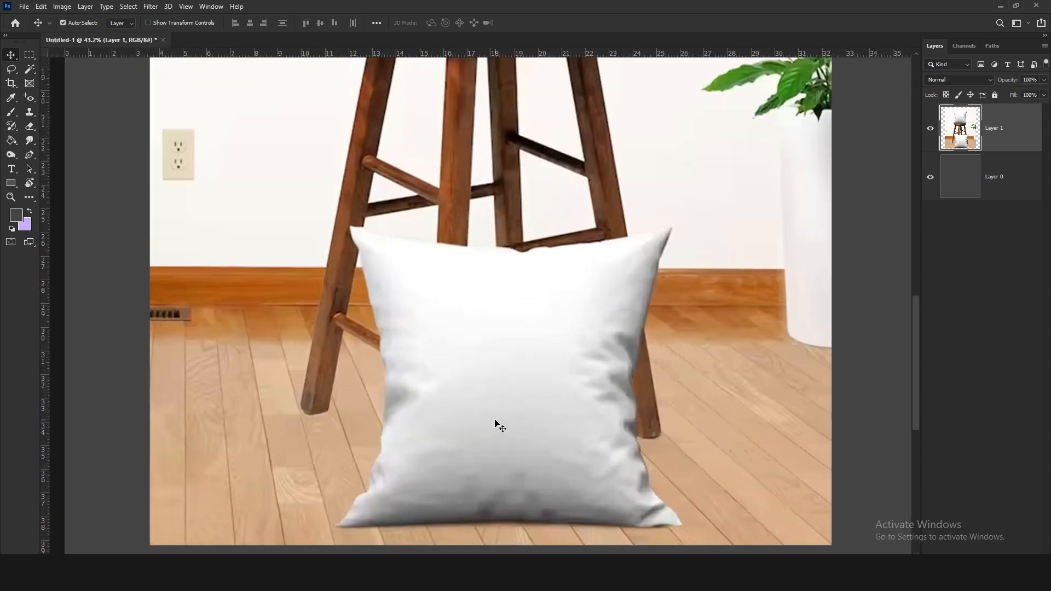
{"action": "left_click", "coordinate": [850, 256]}
{"action": "left_click_drag", "start_coordinate": [732, 283], "coordinate": [729, 287]}
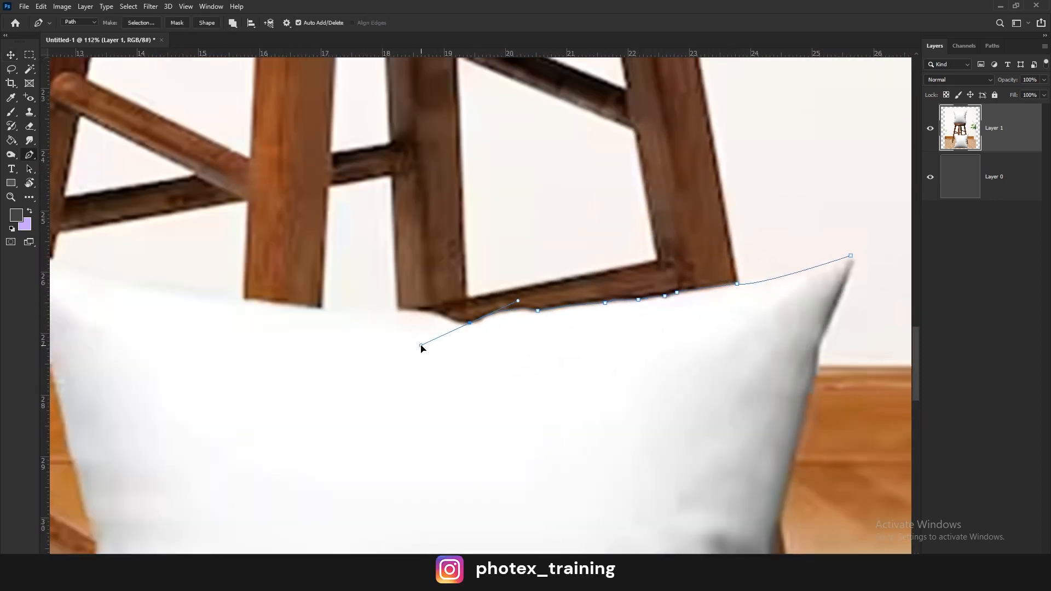
{"action": "left_click", "coordinate": [420, 309]}
{"action": "left_click", "coordinate": [378, 308]}
{"action": "left_click_drag", "start_coordinate": [378, 309], "coordinate": [516, 322]}
{"action": "left_click", "coordinate": [431, 309]}
{"action": "left_click", "coordinate": [436, 312]}
{"action": "mouse_move", "coordinate": [346, 296]}
{"action": "left_mouse_down"}
{"action": "mouse_move", "coordinate": [267, 290]}
{"action": "mouse_move", "coordinate": [345, 283]}
{"action": "left_mouse_up"}
{"action": "left_click", "coordinate": [247, 273]}
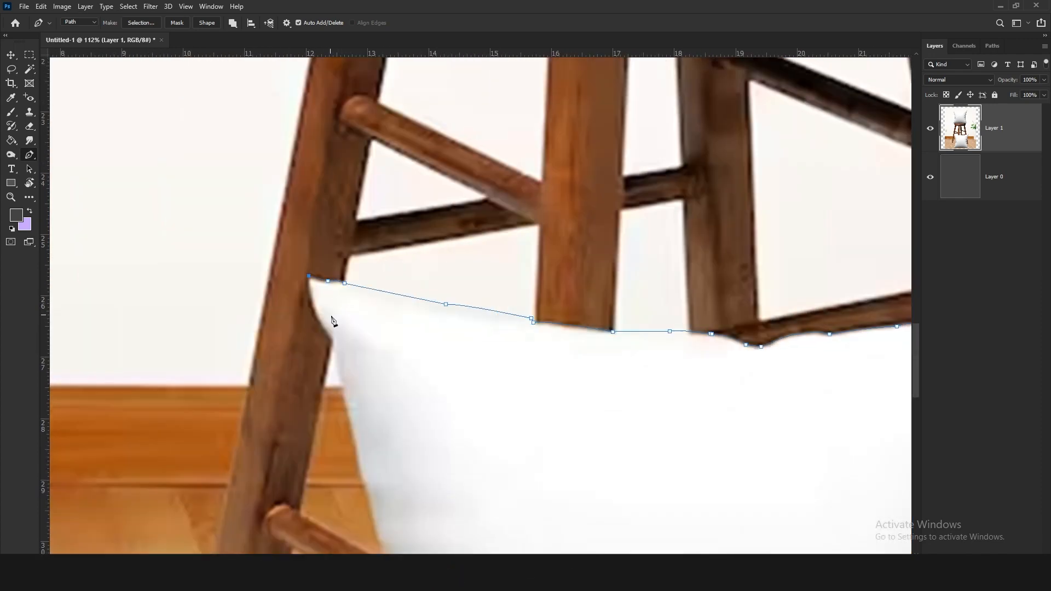
Continue the Pen tool path around the lower cushion's left corner and down its left side
{"action": "left_click_drag", "start_coordinate": [332, 339], "coordinate": [327, 284]}
{"action": "left_click_drag", "start_coordinate": [327, 284], "coordinate": [353, 312]}
{"action": "left_click", "coordinate": [327, 284], "text": "alt"}
{"action": "left_click_drag", "start_coordinate": [356, 360], "coordinate": [356, 310]}
{"action": "left_click", "coordinate": [343, 310]}
{"action": "left_click_drag", "start_coordinate": [371, 413], "coordinate": [350, 337]}
{"action": "left_click_drag", "start_coordinate": [347, 342], "coordinate": [352, 349]}
{"action": "left_click_drag", "start_coordinate": [363, 387], "coordinate": [348, 299]}
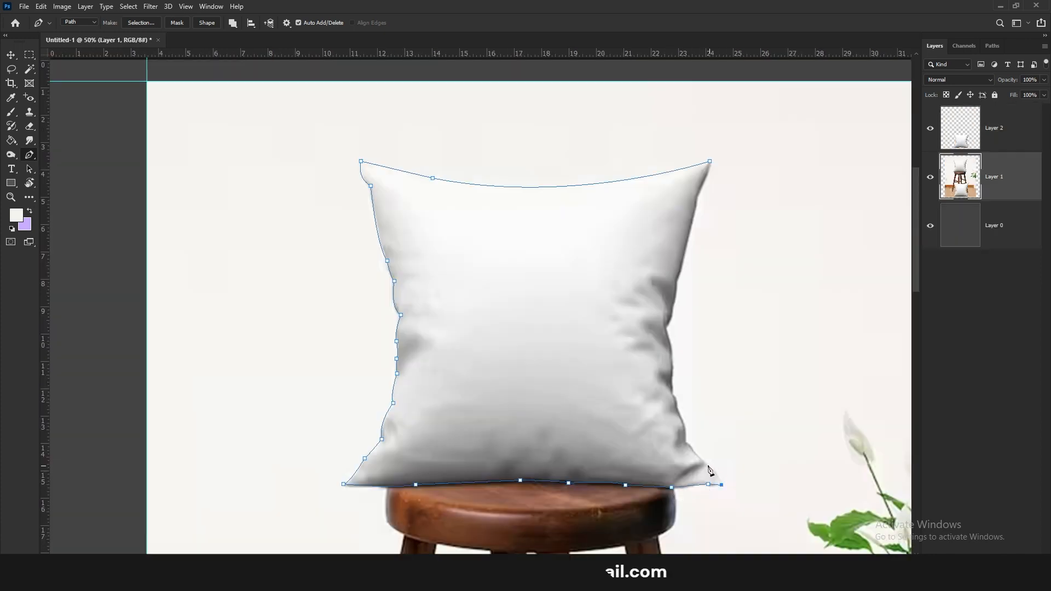
Trace the Pen tool path up the right side of the upper cushion, following its creases toward the right corner
{"action": "left_click", "coordinate": [703, 462]}
{"action": "left_click", "coordinate": [688, 442]}
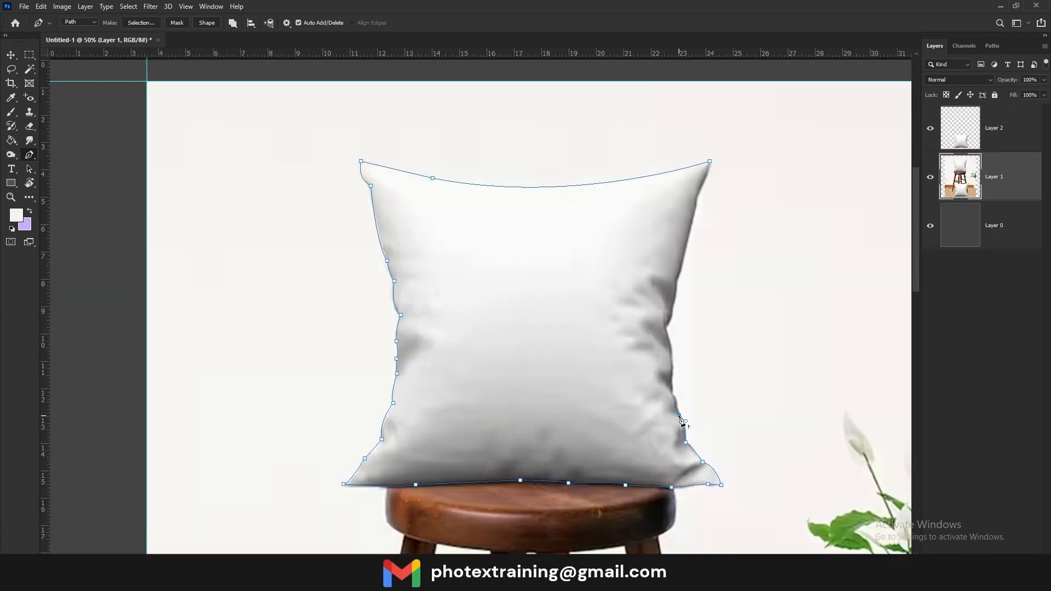
{"action": "left_click", "coordinate": [672, 375]}
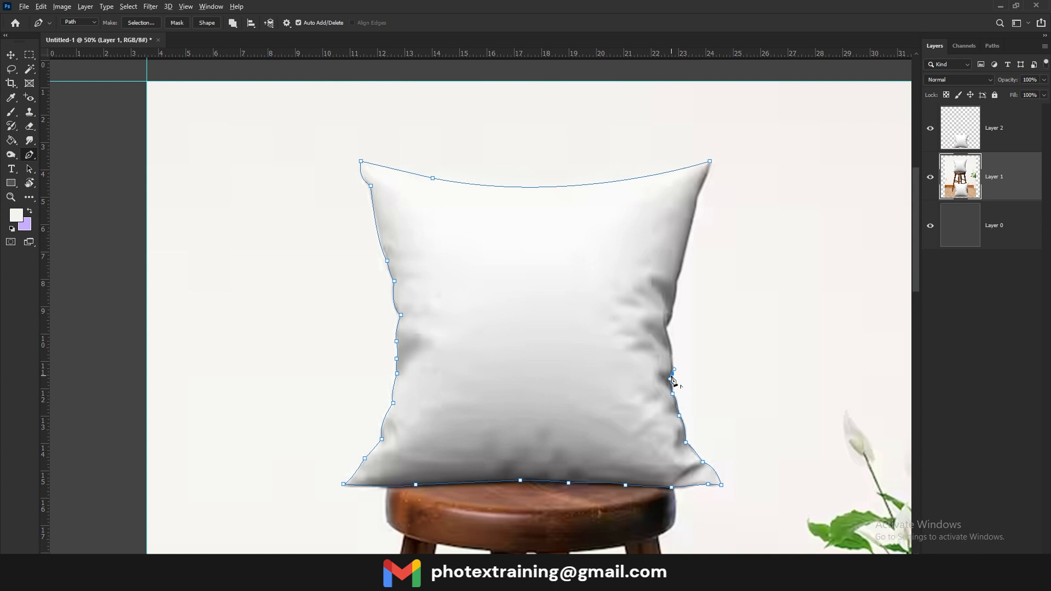
{"action": "left_click", "coordinate": [667, 328], "text": "alt"}
{"action": "left_click_drag", "start_coordinate": [673, 310], "coordinate": [656, 419]}
{"action": "scroll", "coordinate": [657, 419], "scroll_direction": "up", "scroll_amount": 3}
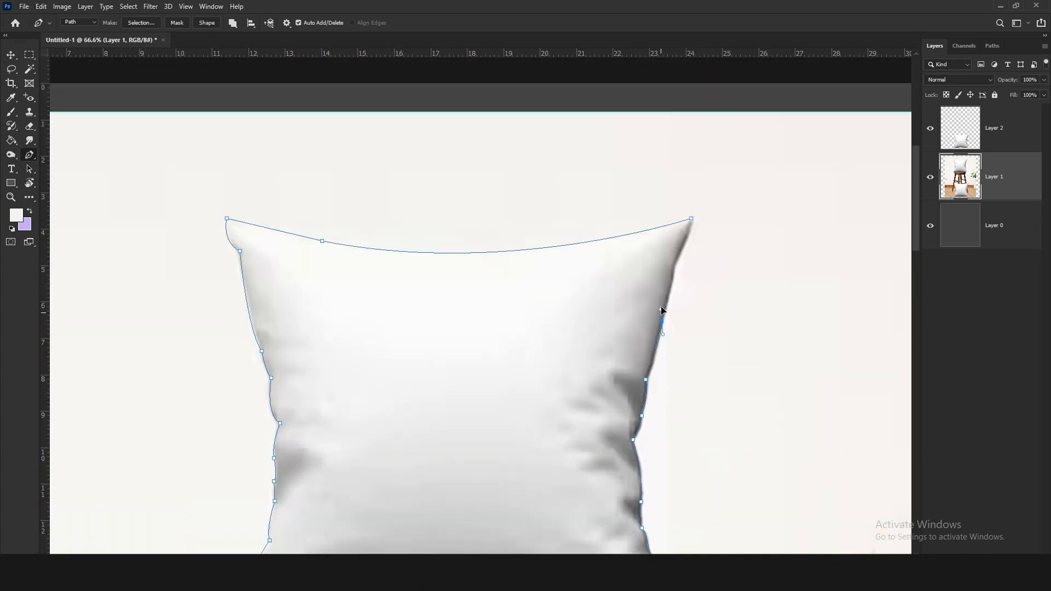
Turn the closed path around the upper cushion into a selection and copy the cushion onto its own layer
{"action": "right_click", "coordinate": [660, 277]}
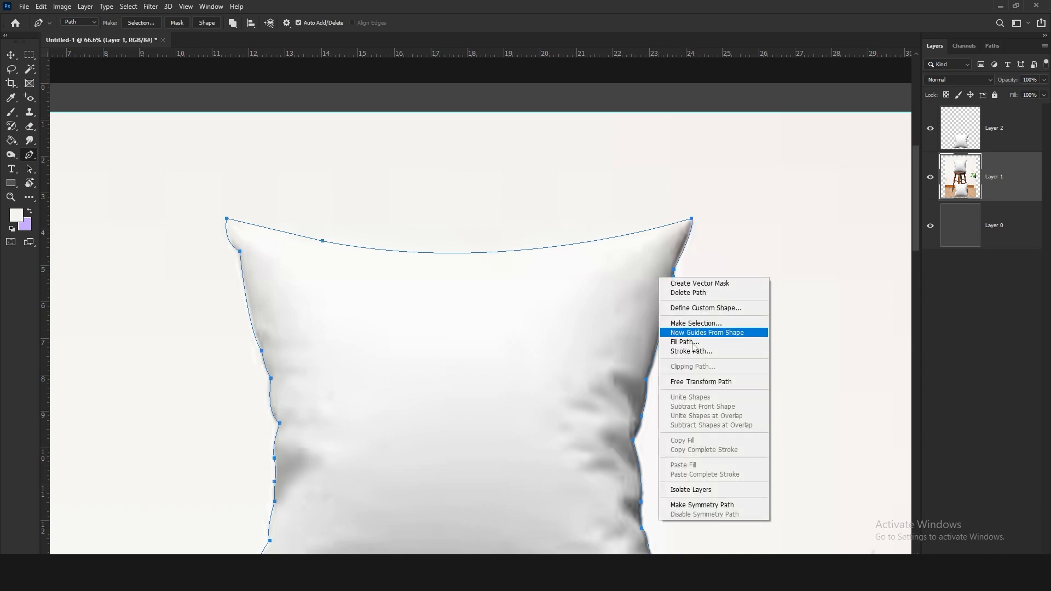
{"action": "left_click", "coordinate": [693, 331]}
{"action": "left_click", "coordinate": [577, 151]}
{"action": "scroll", "coordinate": [587, 352], "scroll_direction": "down", "scroll_amount": 4}
{"action": "key", "text": "ctrl+j"}
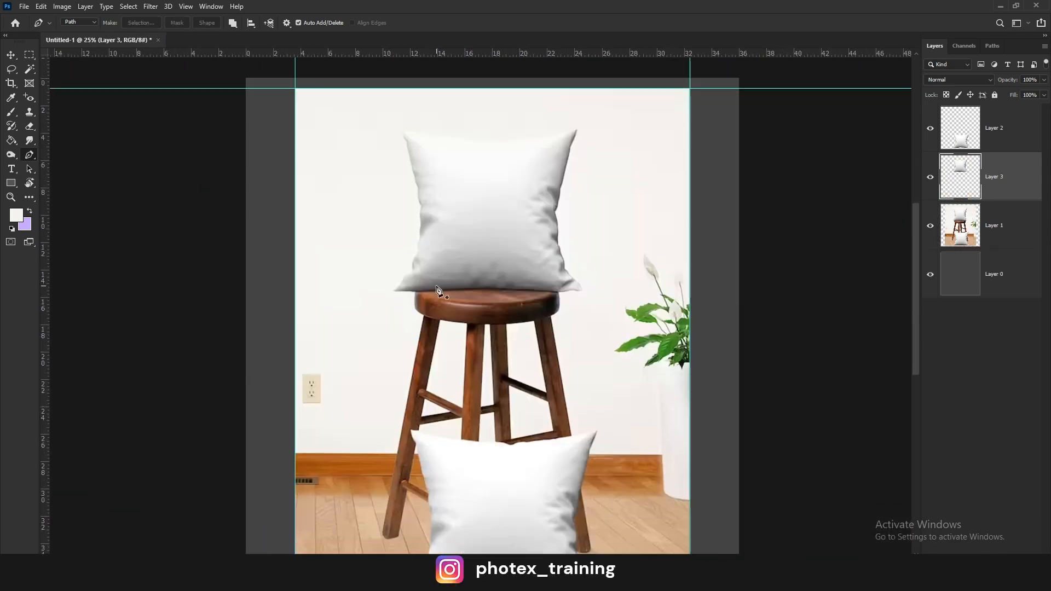
{"action": "key", "text": "ctrl+minus"}
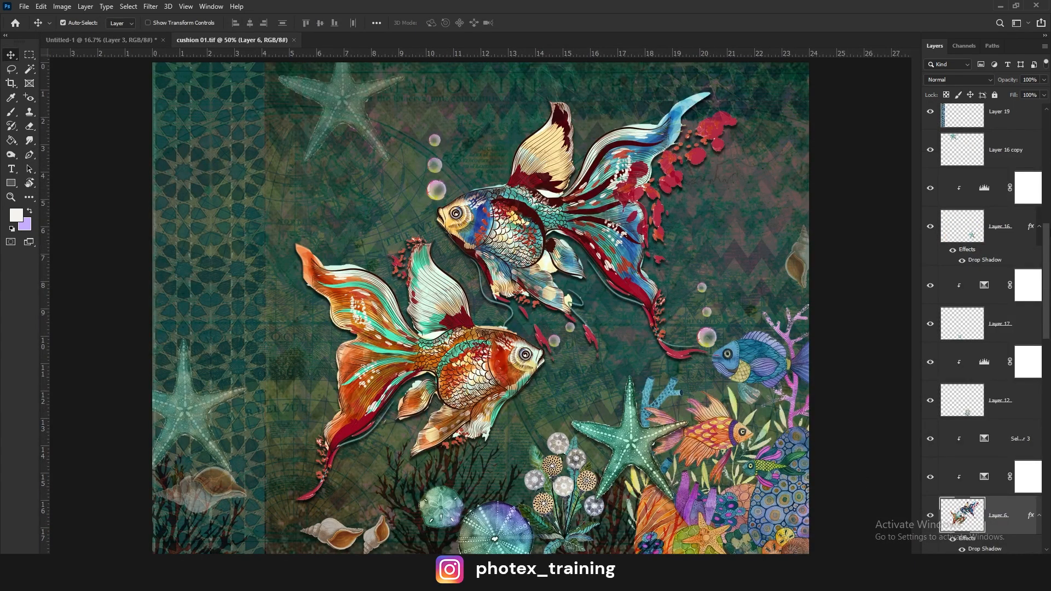
Merge all layers of cushion 01.tif into one and crop the result to the canvas bounds
{"action": "left_click", "coordinate": [1008, 123]}
{"action": "left_click_drag", "start_coordinate": [1046, 281], "coordinate": [1046, 482]}
{"action": "left_click", "coordinate": [1013, 537], "text": "shift"}
{"action": "key", "text": "ctrl+e"}
{"action": "key", "text": "ctrl+minus"}
{"action": "key", "text": "c"}
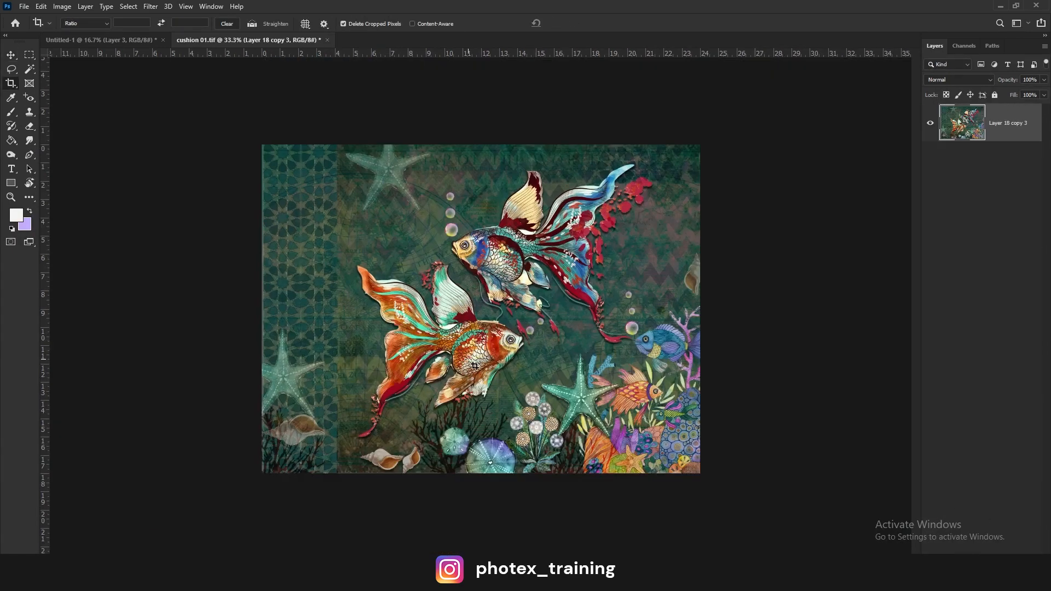
{"action": "key", "text": "v"}
Copy the merged fish design from cushion 01.tif into the mockup and place its layer above Layer 2
{"action": "left_click_drag", "start_coordinate": [218, 40], "coordinate": [54, 201]}
{"action": "left_click_drag", "start_coordinate": [185, 351], "coordinate": [514, 376]}
{"action": "left_click", "coordinate": [416, 199]}
{"action": "left_click_drag", "start_coordinate": [1000, 180], "coordinate": [997, 124]}
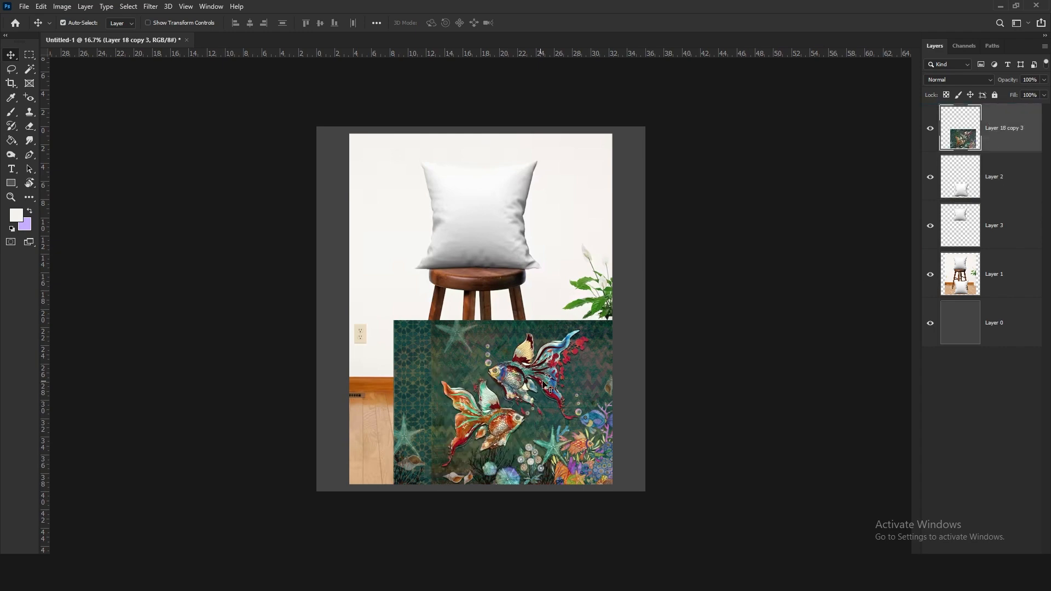
Shift the fish print over the lower cushion and clip it to the Layer 2 cushion
{"action": "left_click_drag", "start_coordinate": [438, 367], "coordinate": [413, 367]}
{"action": "left_click", "coordinate": [953, 186]}
{"action": "left_click", "coordinate": [953, 185], "text": "ctrl"}
{"action": "key", "text": "ctrl+d"}
{"action": "left_click", "coordinate": [956, 144]}
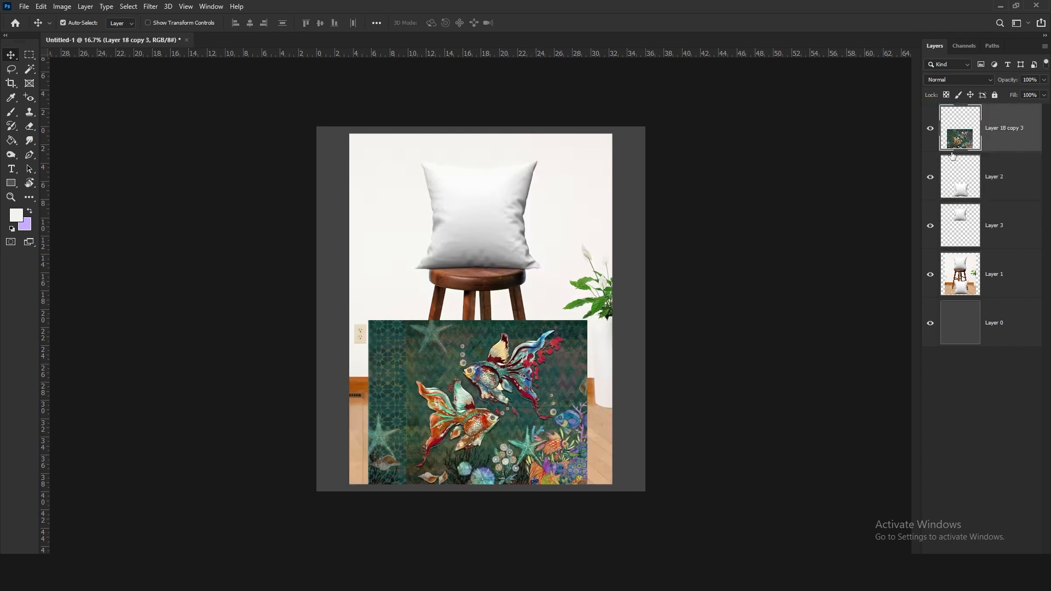
{"action": "left_click", "coordinate": [958, 151], "text": "alt"}
{"action": "key", "text": "ctrl+plus"}
{"action": "left_click_drag", "start_coordinate": [676, 322], "coordinate": [682, 185]}
{"action": "left_click_drag", "start_coordinate": [498, 315], "coordinate": [507, 341]}
Scale the fish print to about 80% and position it so both fish fit on the lower cushion
{"action": "key", "text": "ctrl+t"}
{"action": "left_click_drag", "start_coordinate": [658, 214], "coordinate": [599, 258]}
{"action": "left_click_drag", "start_coordinate": [504, 333], "coordinate": [523, 297]}
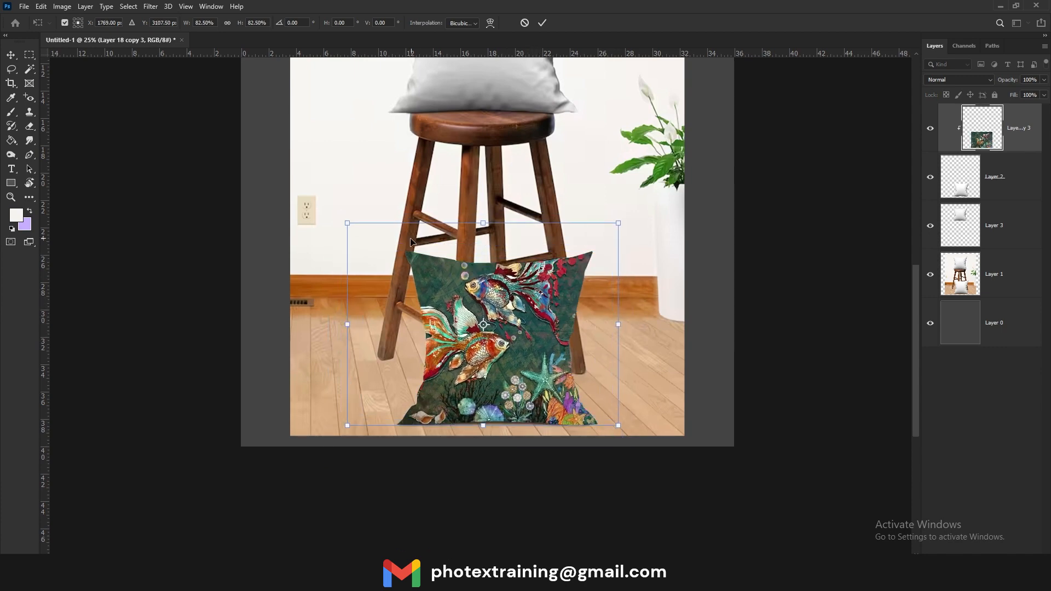
{"action": "left_click_drag", "start_coordinate": [347, 223], "coordinate": [399, 261]}
{"action": "left_click_drag", "start_coordinate": [477, 335], "coordinate": [468, 335]}
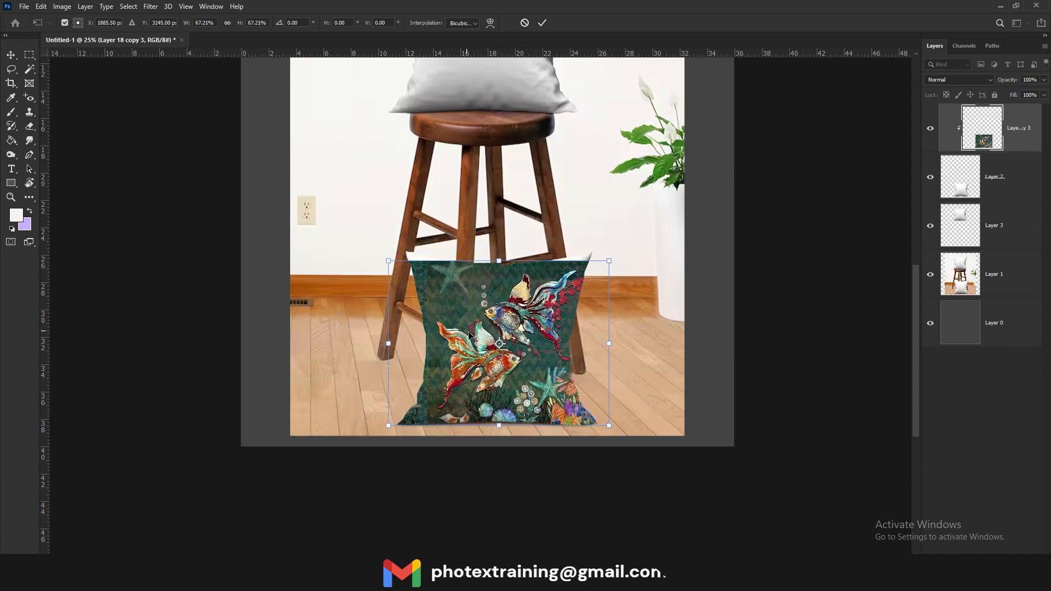
{"action": "left_click_drag", "start_coordinate": [609, 261], "coordinate": [618, 244]}
{"action": "left_click_drag", "start_coordinate": [569, 291], "coordinate": [560, 292]}
{"action": "left_click_drag", "start_coordinate": [615, 251], "coordinate": [643, 230]}
{"action": "left_click_drag", "start_coordinate": [550, 291], "coordinate": [545, 298]}
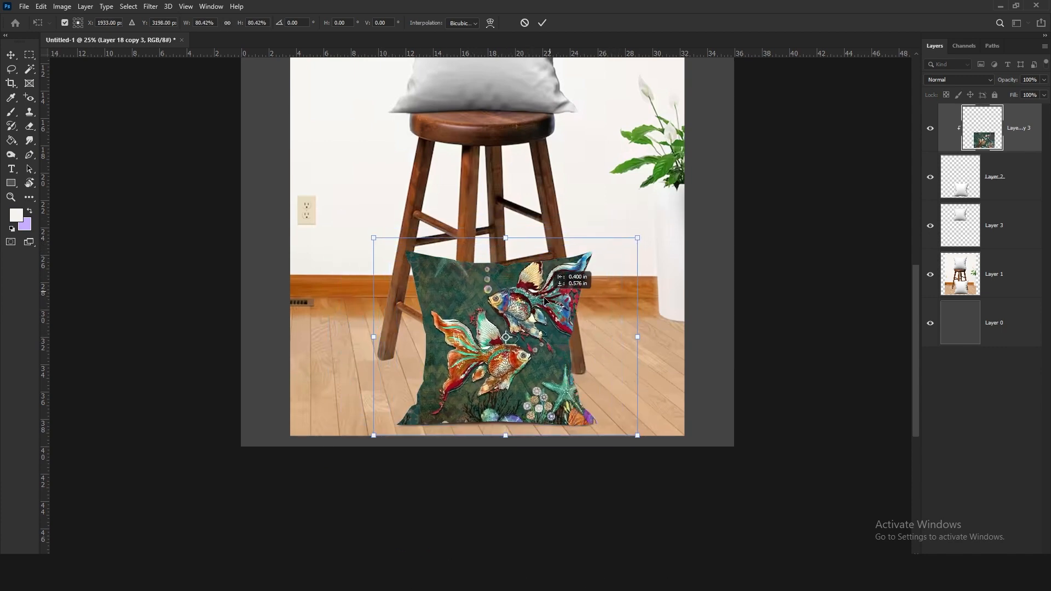
Warp the fish print by pulling its corners and left and right edges inward to match the lower cushion's shape
{"action": "left_click", "coordinate": [490, 23]}
{"action": "left_click_drag", "start_coordinate": [380, 333], "coordinate": [407, 331]}
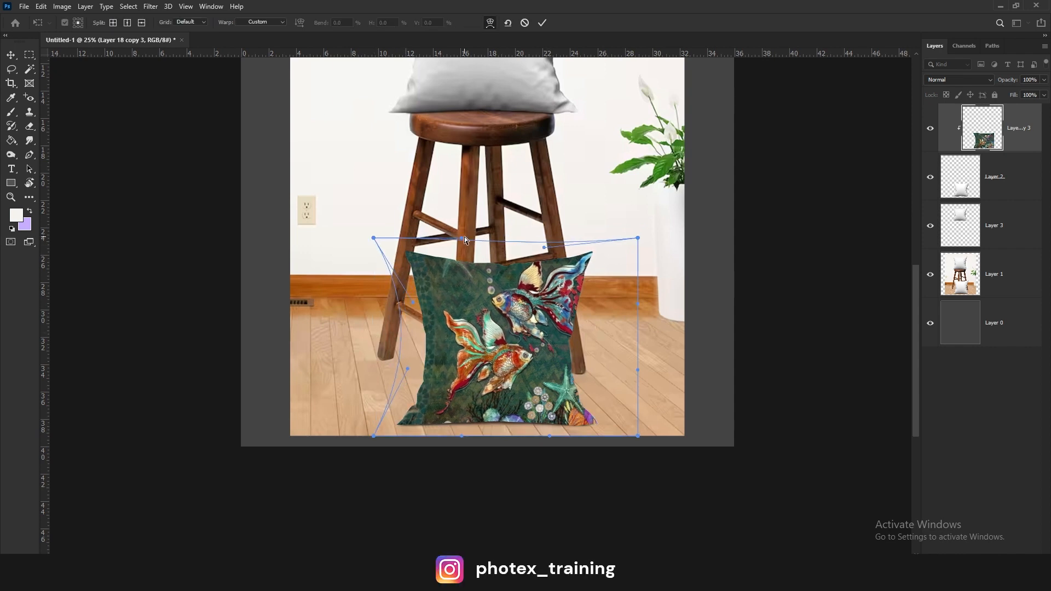
{"action": "left_click_drag", "start_coordinate": [638, 240], "coordinate": [612, 244]}
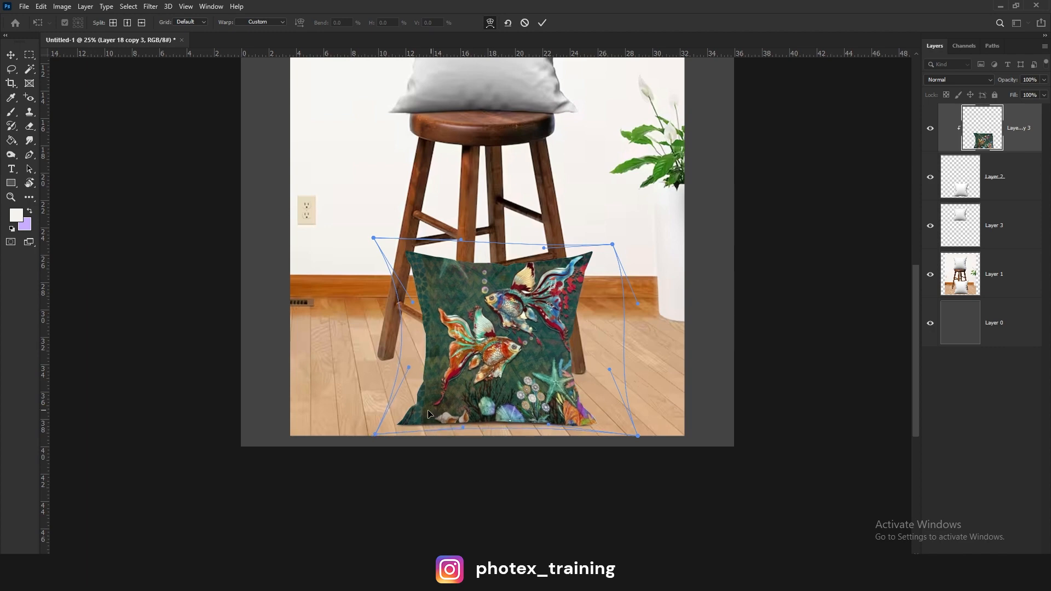
{"action": "left_click_drag", "start_coordinate": [430, 295], "coordinate": [437, 303]}
{"action": "left_click_drag", "start_coordinate": [638, 436], "coordinate": [623, 437]}
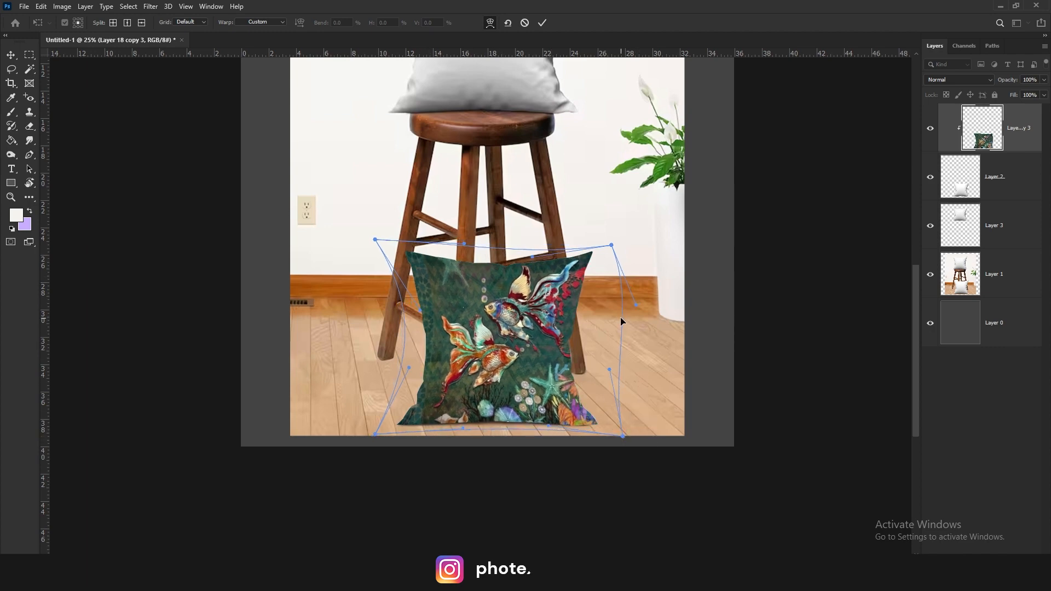
{"action": "left_click_drag", "start_coordinate": [622, 321], "coordinate": [610, 320]}
{"action": "key", "text": "Return"}
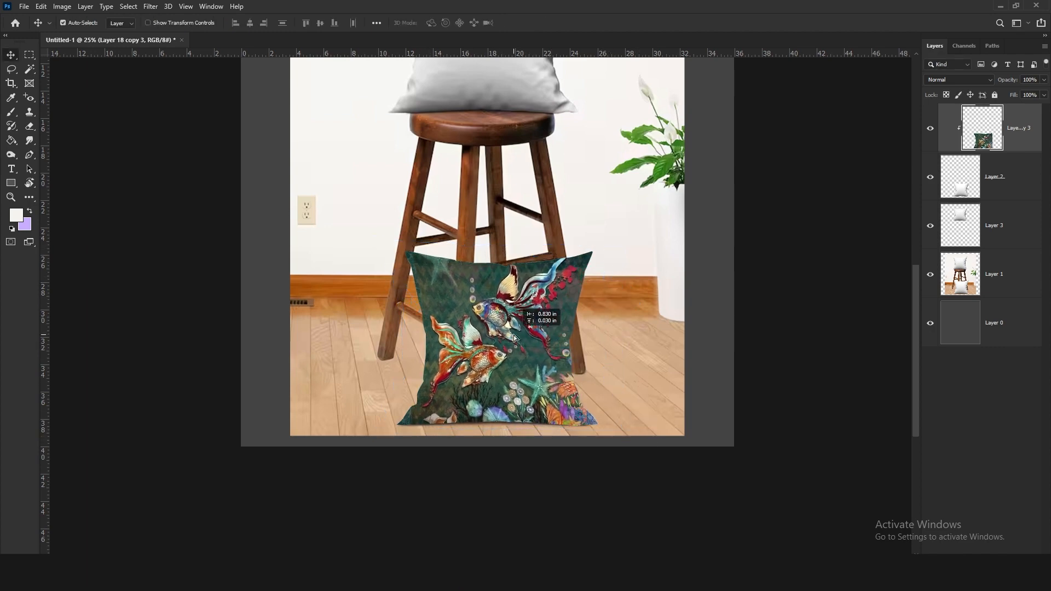
Reposition the warped fish print on the lower cushion and enlarge it slightly
{"action": "key", "text": "ctrl+t"}
{"action": "left_click_drag", "start_coordinate": [519, 334], "coordinate": [540, 316]}
{"action": "left_click_drag", "start_coordinate": [610, 422], "coordinate": [620, 430]}
{"action": "key", "text": "Return"}
Warp the resized fish print again, adjusting its edges and interior to follow the cushion's curves
{"action": "key", "text": "ctrl+t"}
{"action": "left_click", "coordinate": [490, 22]}
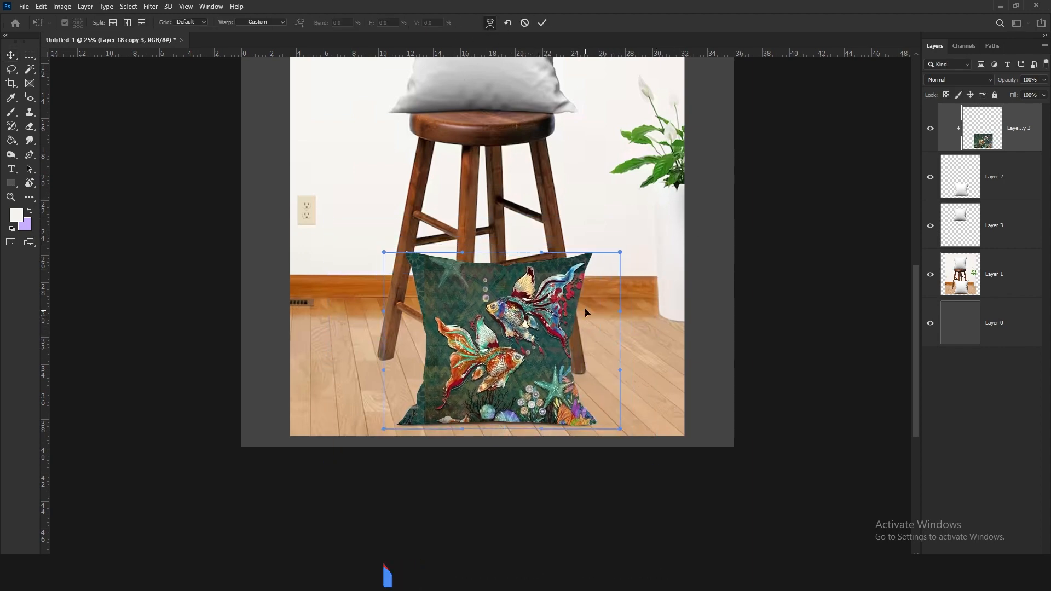
{"action": "left_click_drag", "start_coordinate": [583, 299], "coordinate": [594, 299]}
{"action": "left_click_drag", "start_coordinate": [434, 295], "coordinate": [441, 296]}
{"action": "left_click_drag", "start_coordinate": [476, 354], "coordinate": [441, 325]}
{"action": "left_click_drag", "start_coordinate": [524, 358], "coordinate": [525, 368]}
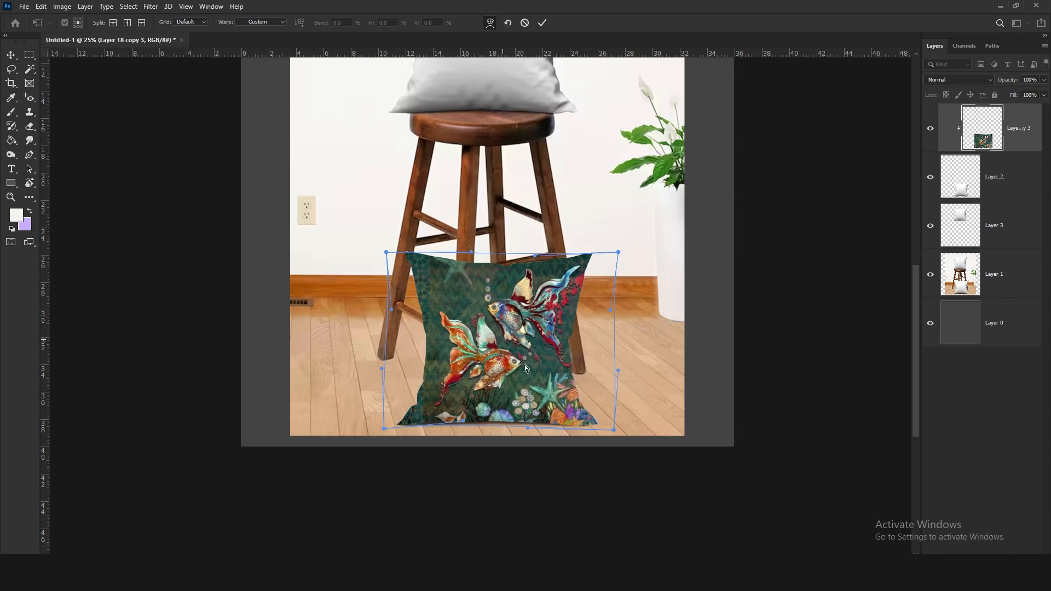
{"action": "key", "text": "Return"}
Fine-tune the fish print's horizontal position on the lower cushion and set its blend mode to Multiply
{"action": "key", "text": "ctrl+0"}
{"action": "left_click_drag", "start_coordinate": [518, 457], "coordinate": [507, 454]}
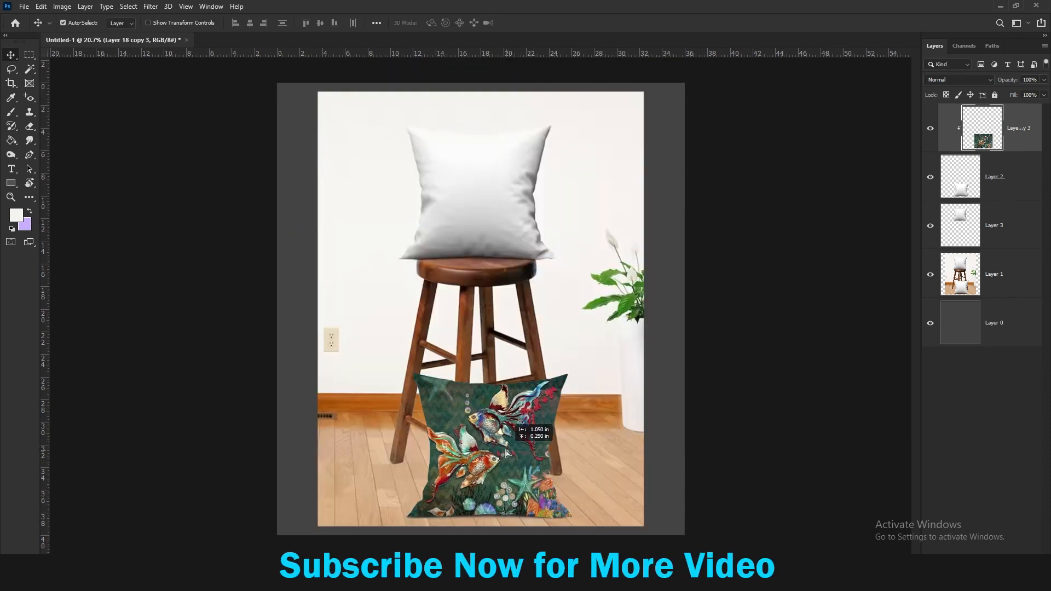
{"action": "key", "text": "shift+Right"}
{"action": "key", "text": "shift+Right"}
{"action": "key", "text": "shift+Right"}
{"action": "key", "text": "shift+Right"}
{"action": "left_click", "coordinate": [958, 80]}
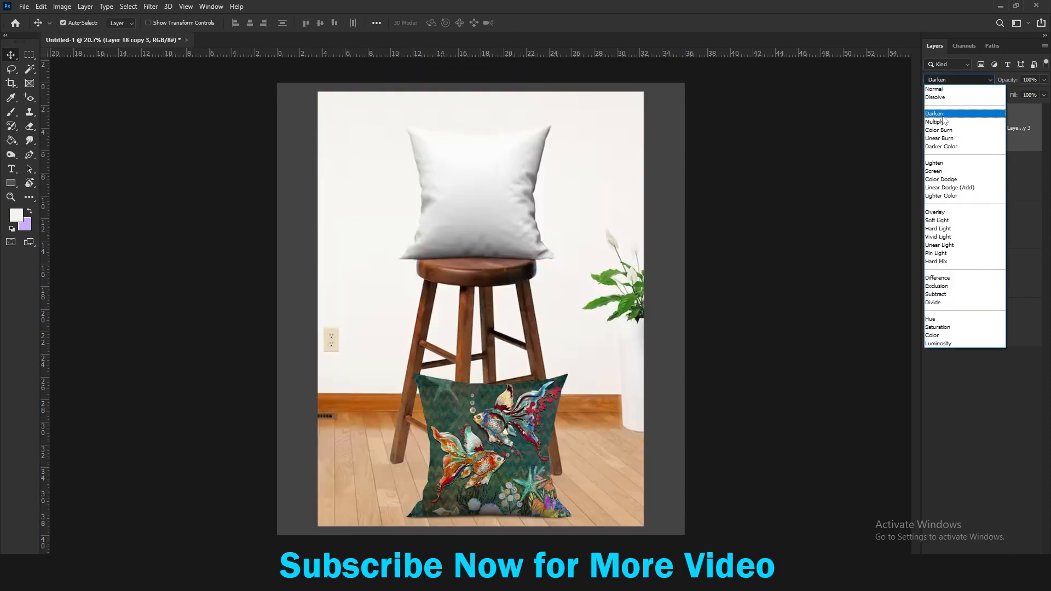
{"action": "left_click", "coordinate": [948, 121]}
Add a Levels adjustment clipped to the fish print with midtones at 0.86 and the white input at 205
{"action": "key", "text": "ctrl+plus"}
{"action": "left_click_drag", "start_coordinate": [688, 335], "coordinate": [697, 206]}
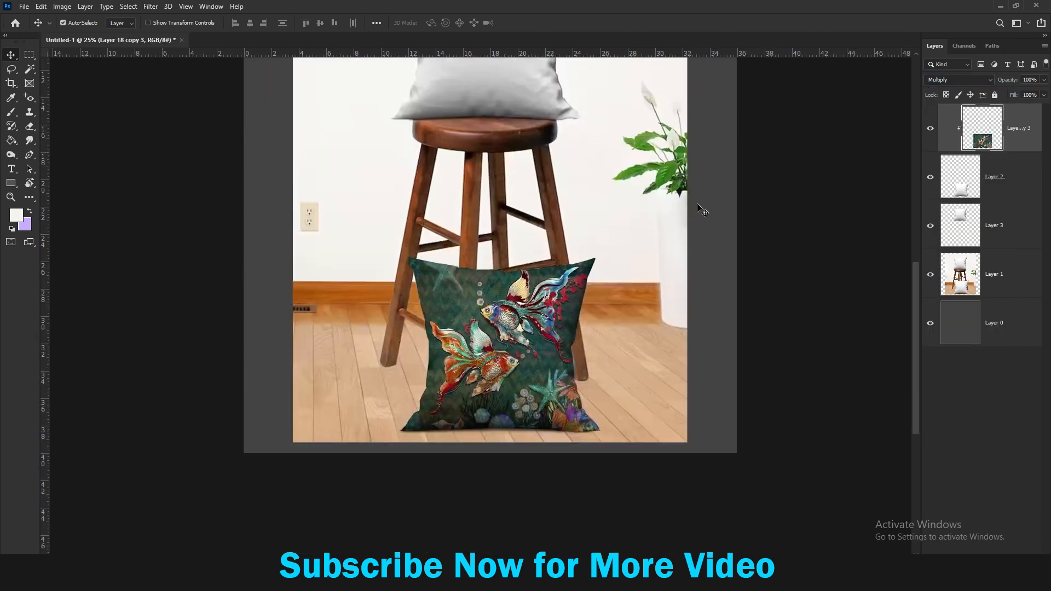
{"action": "left_click", "coordinate": [989, 560]}
{"action": "left_click", "coordinate": [985, 414]}
{"action": "key", "text": "ctrl+alt+g"}
{"action": "left_click_drag", "start_coordinate": [824, 209], "coordinate": [863, 211]}
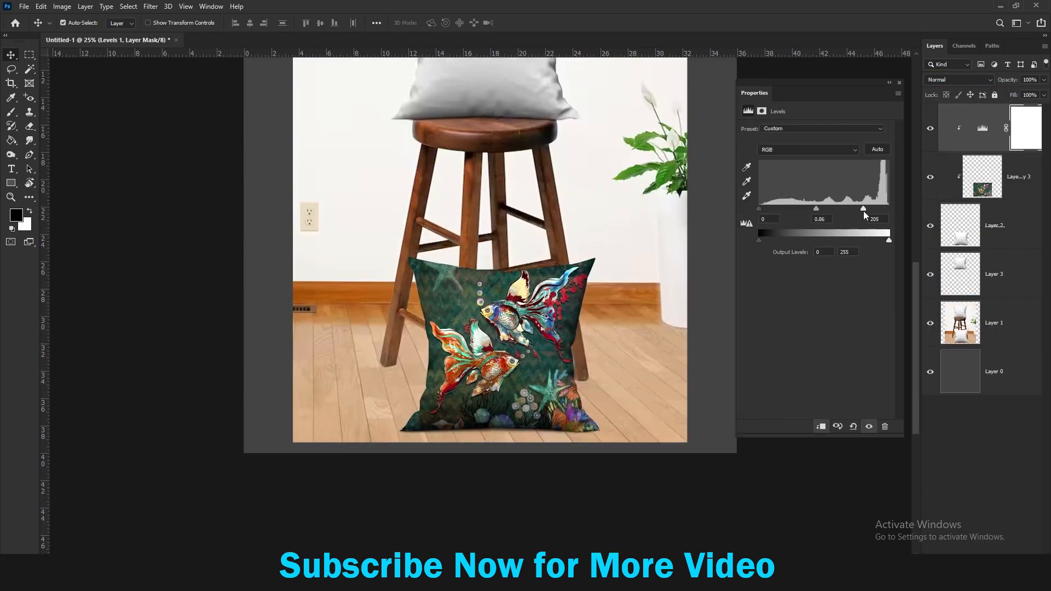
{"action": "left_click", "coordinate": [899, 82]}
Add a clipped Selective Color adjustment above the fish print's Levels and slightly reduce the colour amounts in Neutrals
{"action": "left_click", "coordinate": [989, 559]}
{"action": "left_click", "coordinate": [985, 549]}
{"action": "key", "text": "ctrl+alt+g"}
{"action": "left_click", "coordinate": [820, 141]}
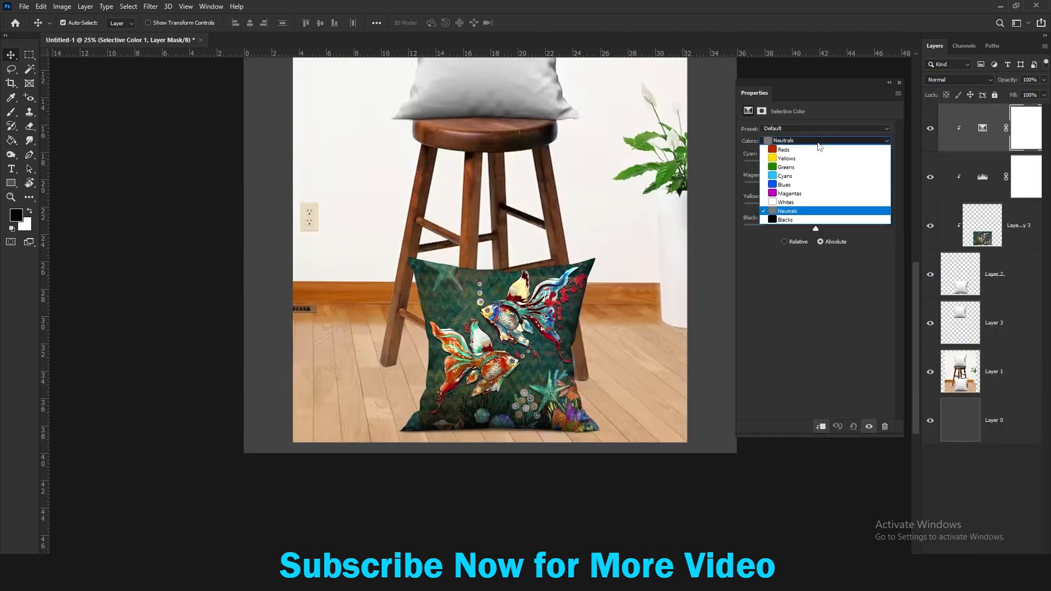
{"action": "left_click", "coordinate": [810, 211]}
{"action": "left_click_drag", "start_coordinate": [816, 186], "coordinate": [810, 209]}
{"action": "left_click_drag", "start_coordinate": [816, 165], "coordinate": [811, 189]}
{"action": "left_click_drag", "start_coordinate": [816, 229], "coordinate": [811, 230]}
{"action": "left_click", "coordinate": [899, 82]}
{"action": "scroll", "coordinate": [663, 301], "scroll_direction": "up", "scroll_amount": 3}
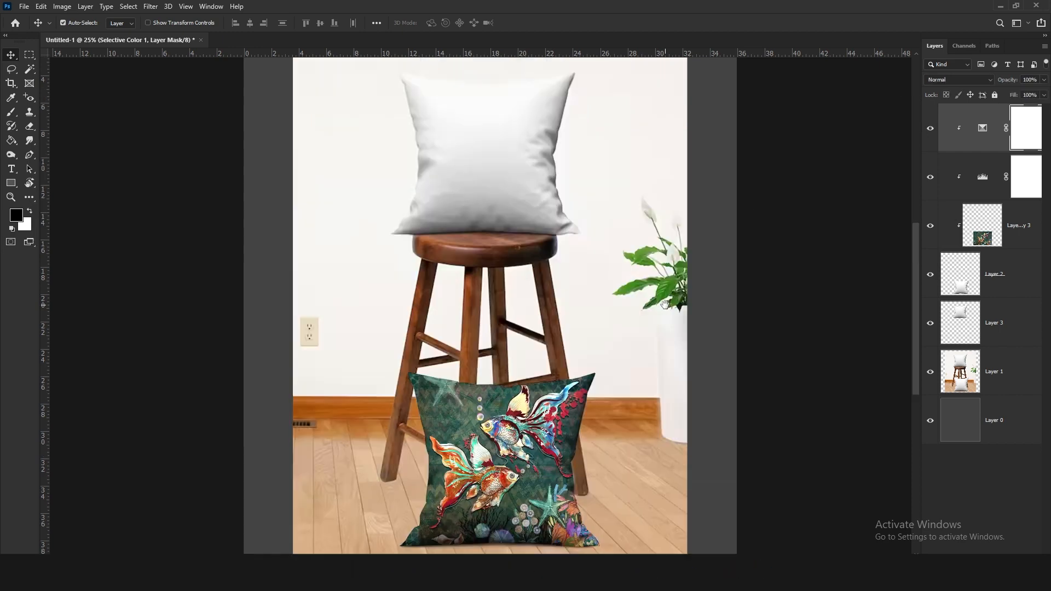
Select Layer 3, open cudhion 03.tif, merge all its layers and crop the result to the canvas bounds
{"action": "key", "text": "ctrl+minus"}
{"action": "left_click", "coordinate": [1029, 326]}
{"action": "key", "text": "ctrl+o"}
{"action": "scroll", "coordinate": [547, 274], "scroll_direction": "down", "scroll_amount": 2}
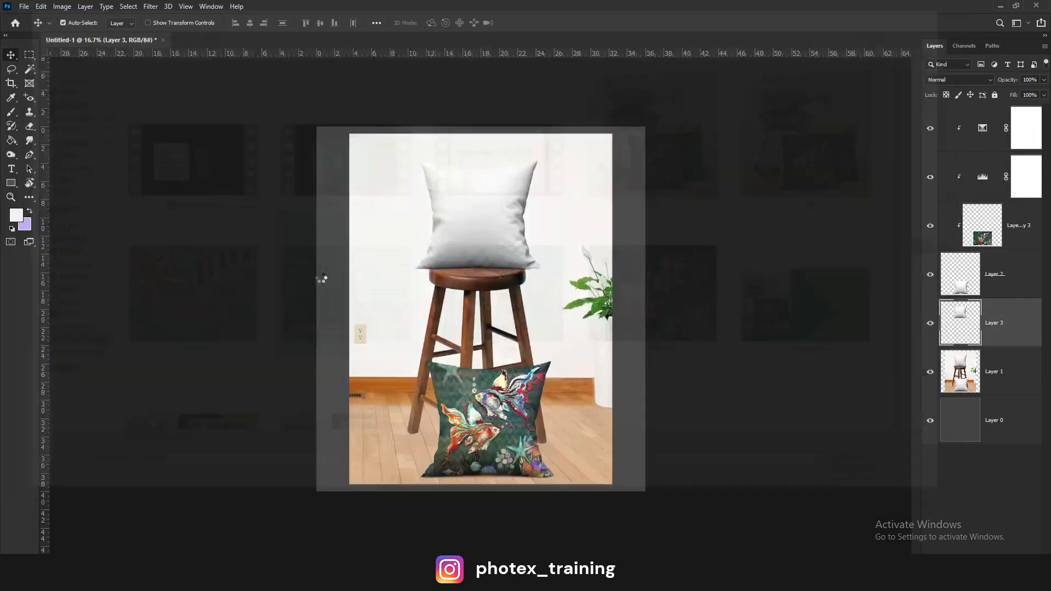
{"action": "left_click", "coordinate": [1003, 450]}
{"action": "left_click", "coordinate": [978, 123], "text": "shift"}
{"action": "key", "text": "ctrl+e"}
{"action": "key", "text": "c"}
{"action": "key", "text": "ctrl+minus"}
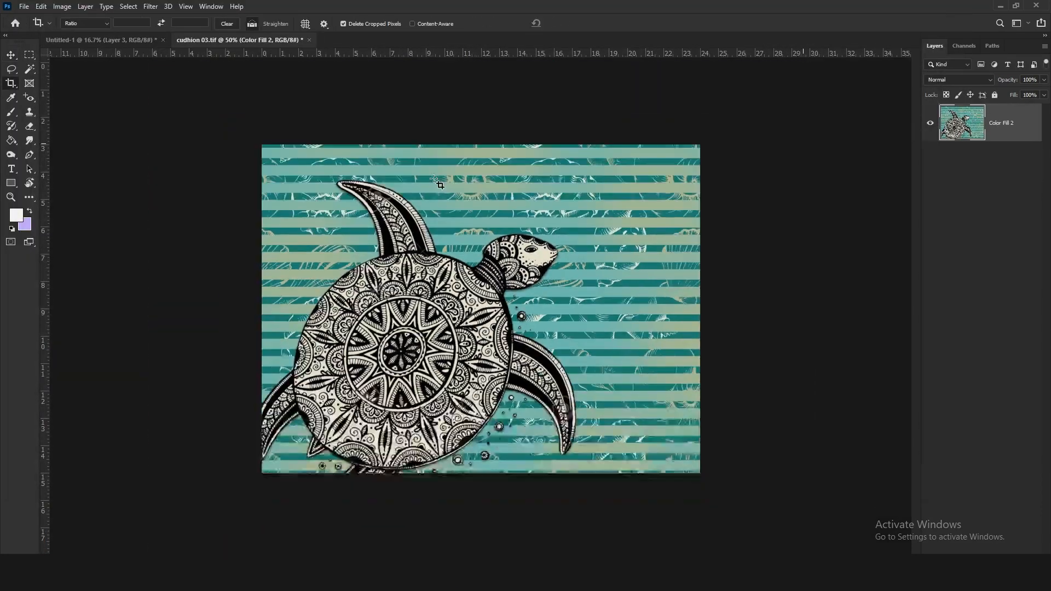
{"action": "key", "text": "v"}
Hide Layer 1 in the mockup, copy in the turtle design from cudhion 03.tif and clip it to Layer 3
{"action": "left_click_drag", "start_coordinate": [246, 40], "coordinate": [297, 110]}
{"action": "left_click", "coordinate": [557, 211]}
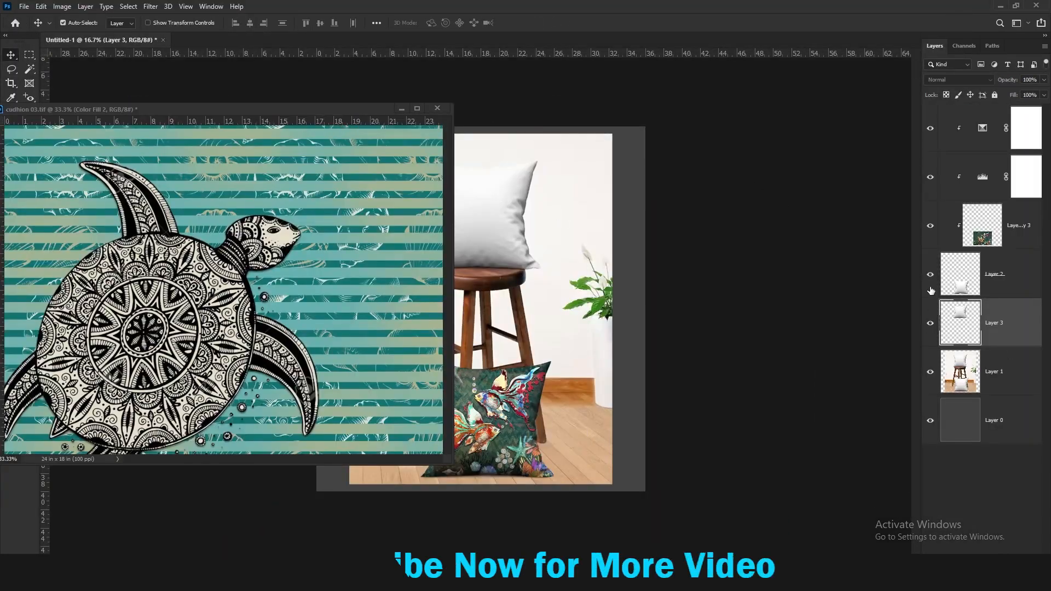
{"action": "left_click", "coordinate": [930, 372]}
{"action": "left_click", "coordinate": [118, 230]}
{"action": "left_click_drag", "start_coordinate": [117, 230], "coordinate": [511, 262]}
{"action": "left_click", "coordinate": [947, 346], "text": "alt"}
Scale the turtle print to about 73% and position it so the whole turtle fits on the upper cushion
{"action": "key", "text": "ctrl+plus"}
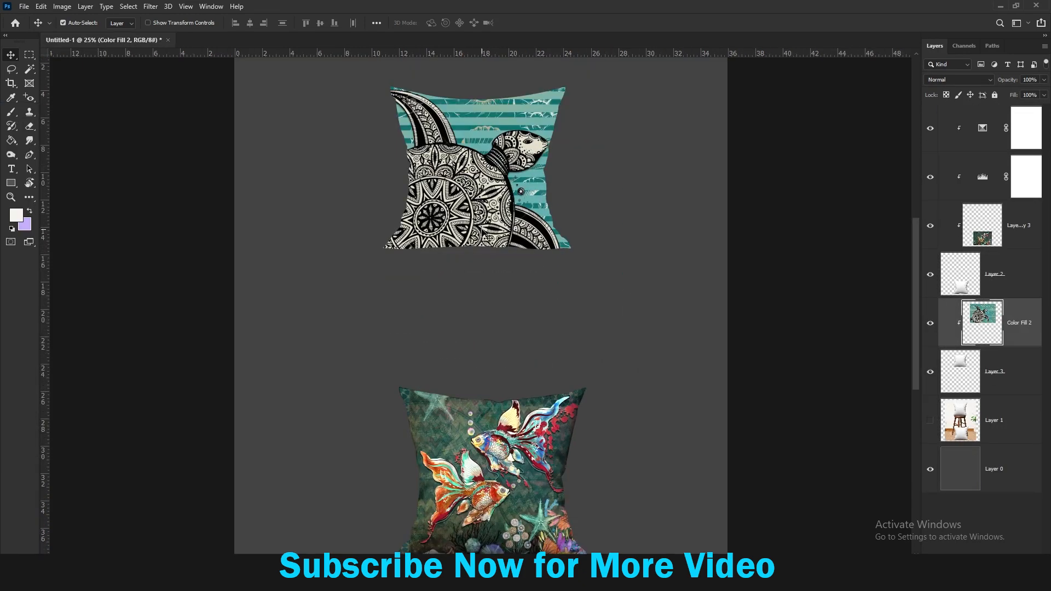
{"action": "key", "text": "ctrl+t"}
{"action": "left_click_drag", "start_coordinate": [650, 308], "coordinate": [588, 264]}
{"action": "left_click_drag", "start_coordinate": [323, 129], "coordinate": [355, 129]}
{"action": "left_click_drag", "start_coordinate": [347, 92], "coordinate": [364, 101]}
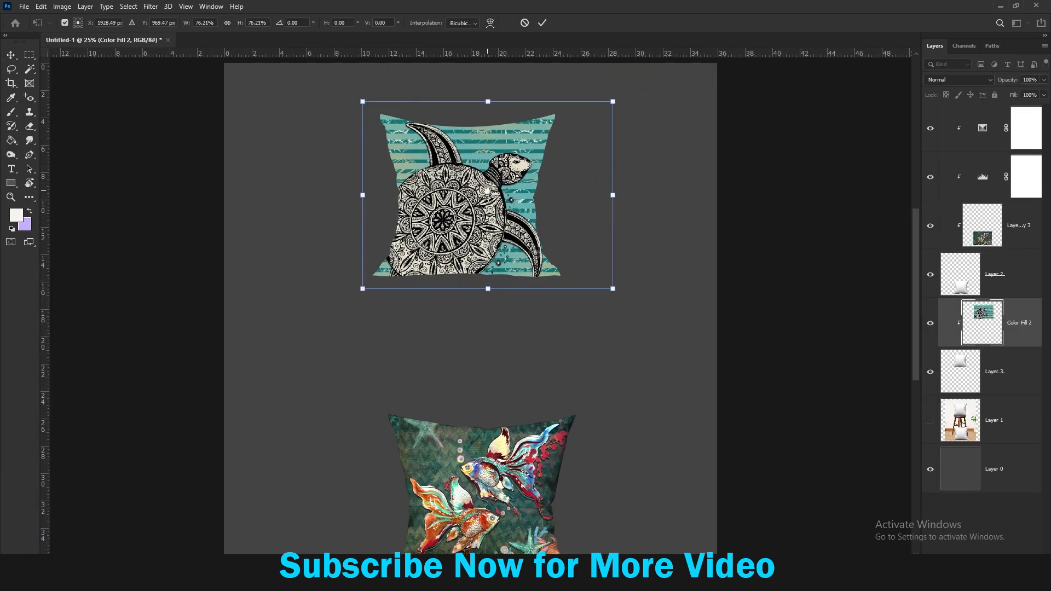
{"action": "left_click_drag", "start_coordinate": [488, 230], "coordinate": [474, 295]}
{"action": "left_click_drag", "start_coordinate": [598, 354], "coordinate": [567, 329]}
{"action": "left_click_drag", "start_coordinate": [495, 287], "coordinate": [495, 305]}
{"action": "left_click_drag", "start_coordinate": [566, 186], "coordinate": [591, 167]}
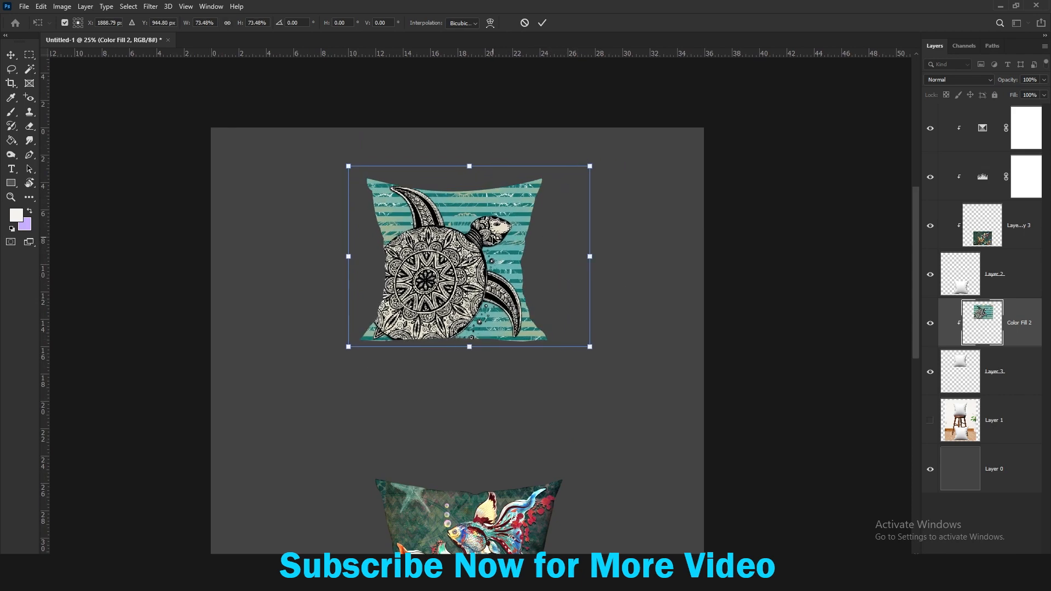
{"action": "left_click_drag", "start_coordinate": [517, 217], "coordinate": [514, 219]}
Warp the turtle print's corners and edges to the upper cushion's curves and set its blend mode to Multiply
{"action": "left_click", "coordinate": [490, 23]}
{"action": "left_click_drag", "start_coordinate": [371, 241], "coordinate": [378, 241]}
{"action": "left_click_drag", "start_coordinate": [346, 350], "coordinate": [354, 349]}
{"action": "left_click_drag", "start_coordinate": [588, 350], "coordinate": [578, 350]}
{"action": "left_click_drag", "start_coordinate": [588, 169], "coordinate": [575, 173]}
{"action": "left_click_drag", "start_coordinate": [474, 195], "coordinate": [474, 205]}
{"action": "left_click_drag", "start_coordinate": [469, 334], "coordinate": [526, 331]}
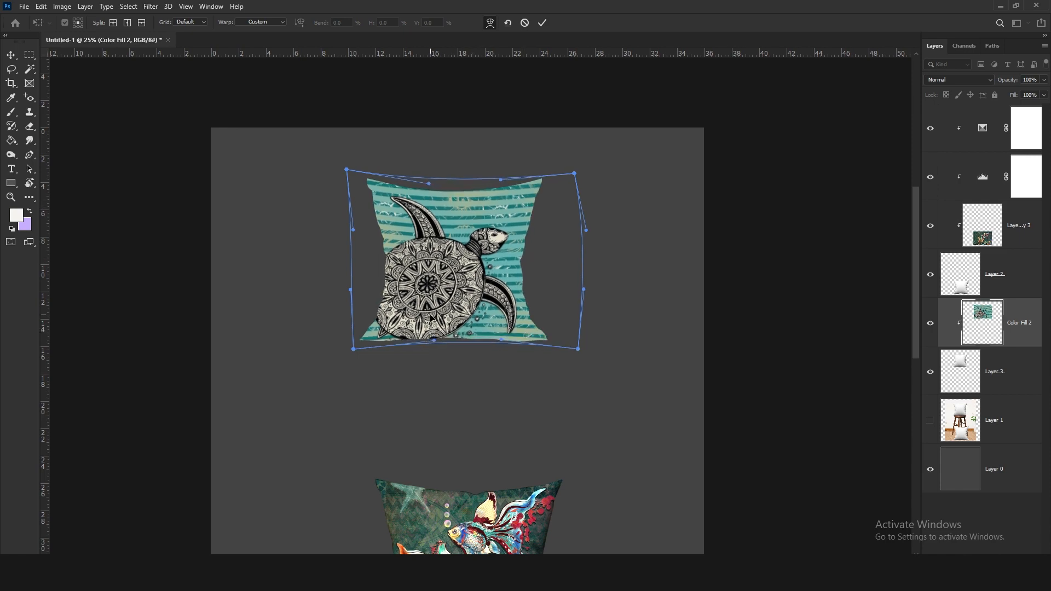
{"action": "key", "text": "Return"}
{"action": "left_click", "coordinate": [959, 79]}
{"action": "left_click", "coordinate": [942, 118]}
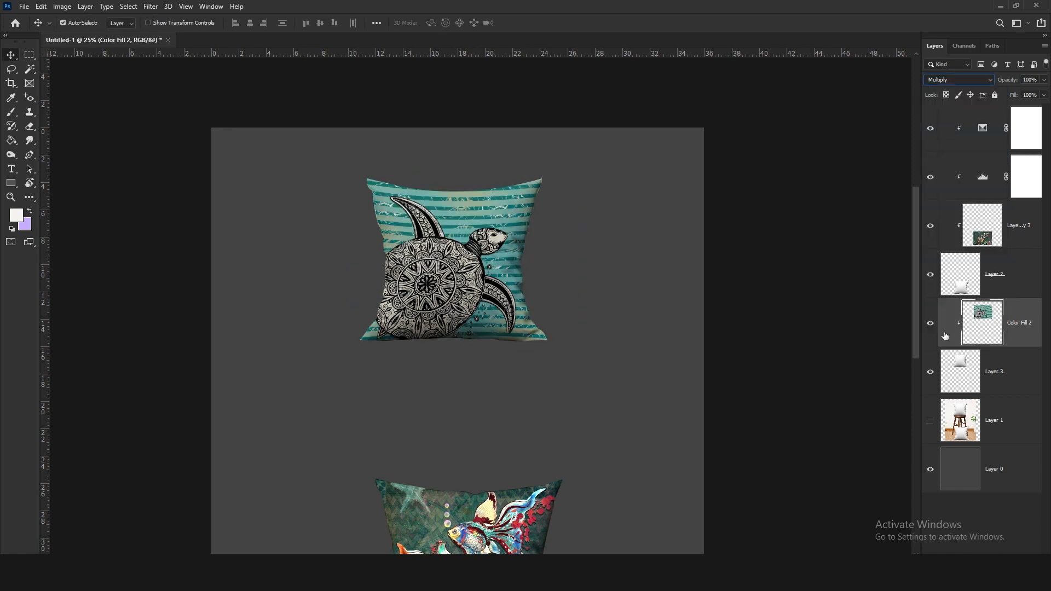
Add a Curves adjustment clipped to the turtle print, pull its RGB curve down slightly, and show Layer 1 again
{"action": "key", "text": "ctrl+minus"}
{"action": "left_click", "coordinate": [989, 560]}
{"action": "left_click", "coordinate": [982, 420]}
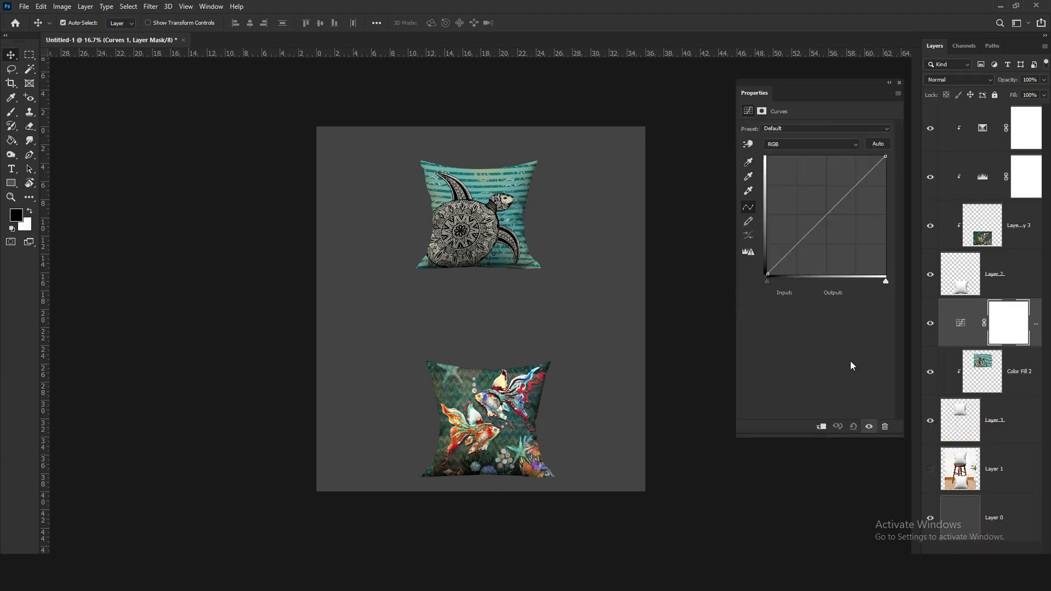
{"action": "key", "text": "ctrl+alt+g"}
{"action": "left_click_drag", "start_coordinate": [799, 243], "coordinate": [799, 246]}
{"action": "left_click", "coordinate": [899, 83]}
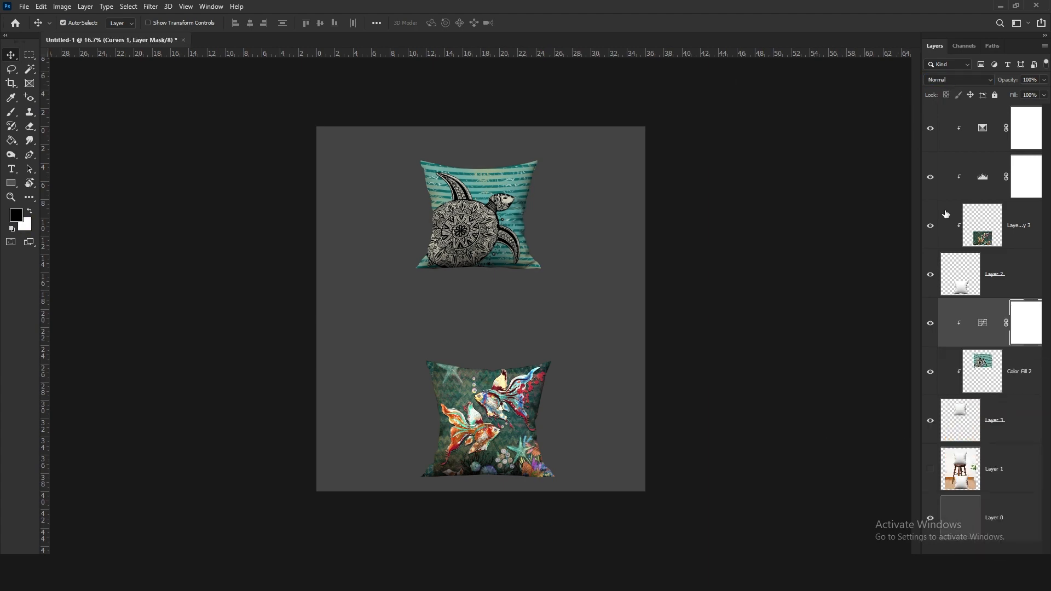
{"action": "left_click", "coordinate": [930, 469]}
{"action": "key", "text": "ctrl+plus"}
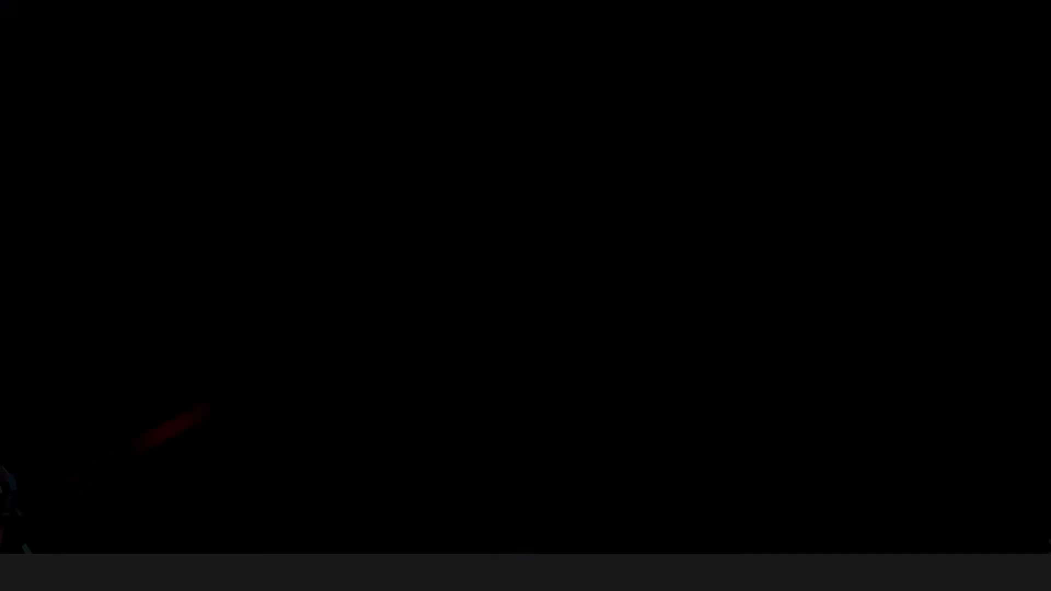